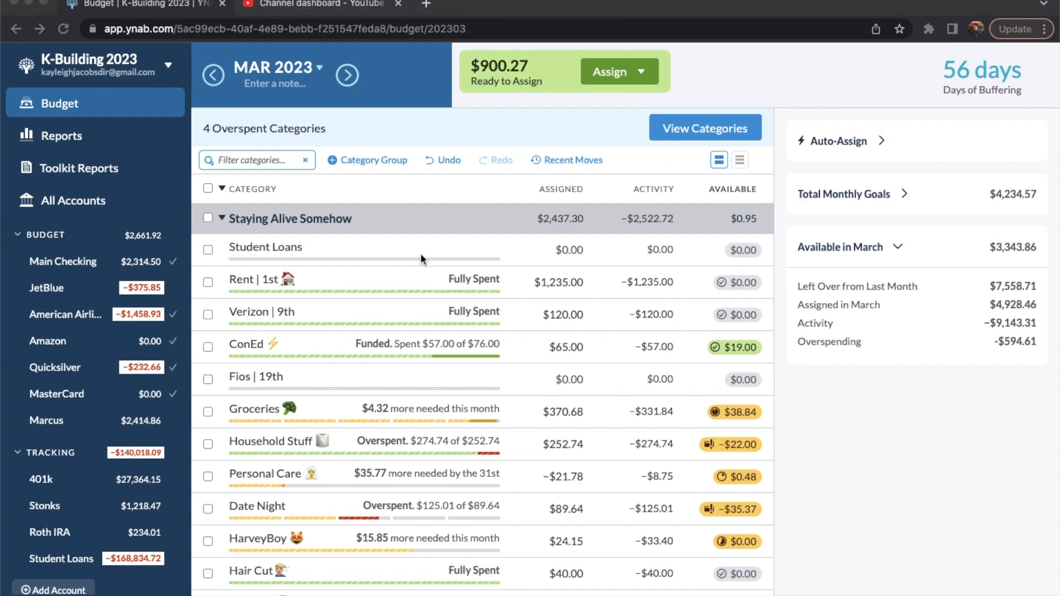
Step: Add $22 to the March amount assigned to Household Stuff to cover its overspending
scroll(478, 345, down, 3)
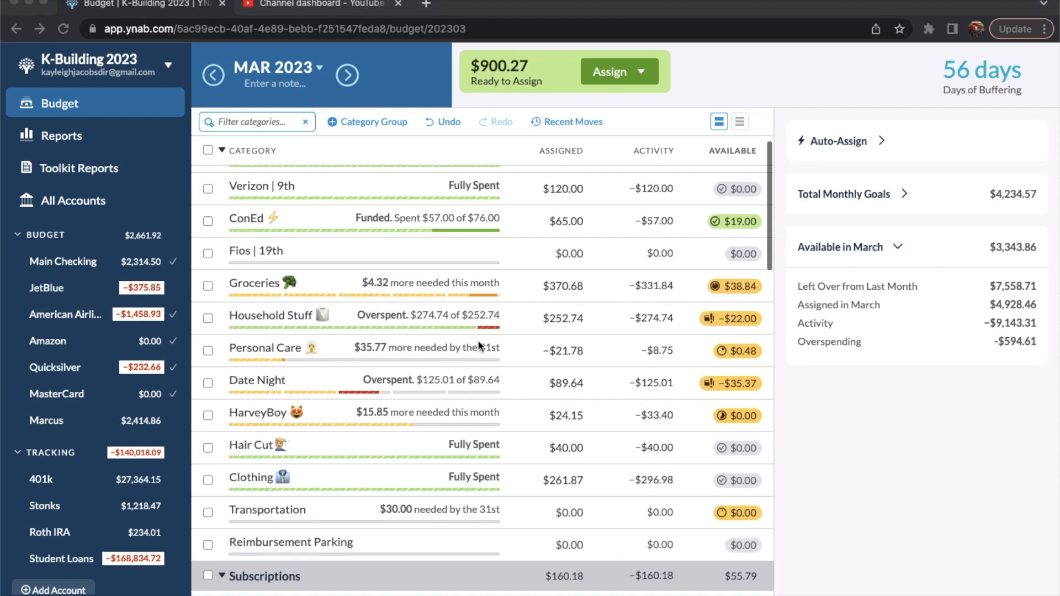
scroll(615, 264, down, 1)
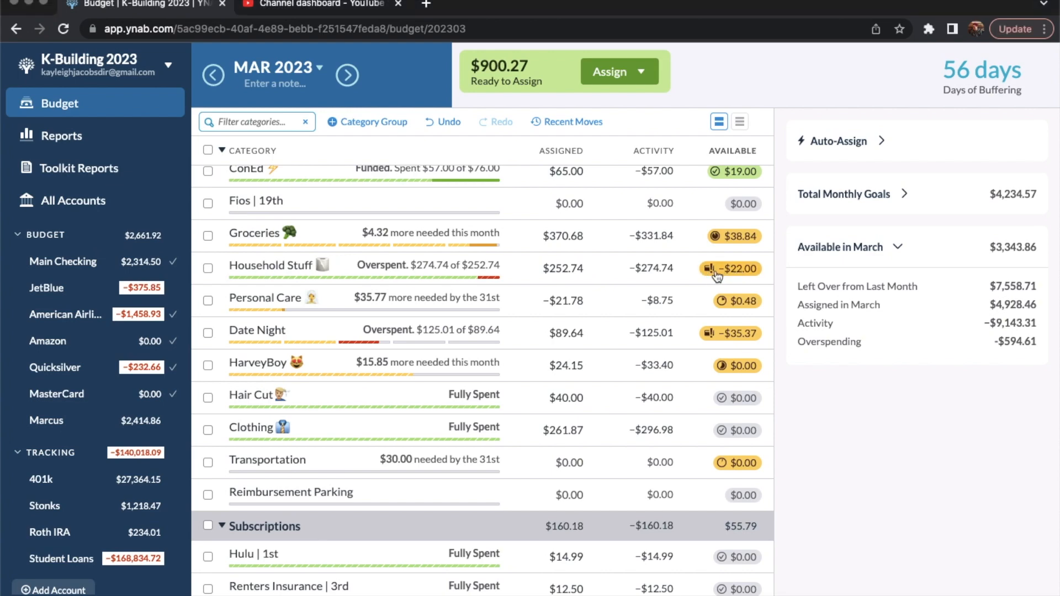
click(655, 267)
scroll(668, 424, down, 1)
click(797, 529)
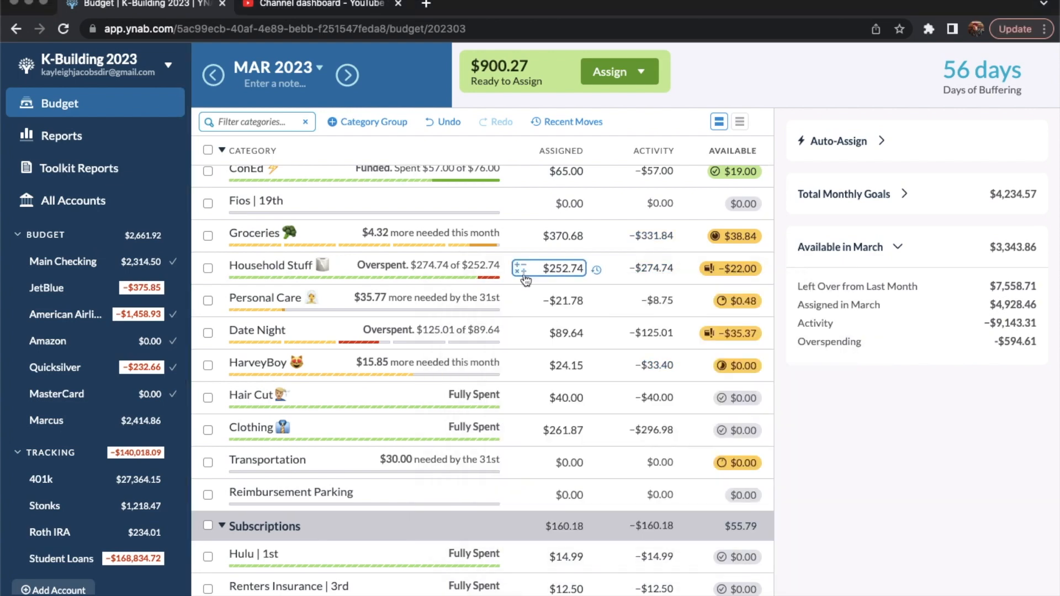
click(582, 273)
click(583, 272)
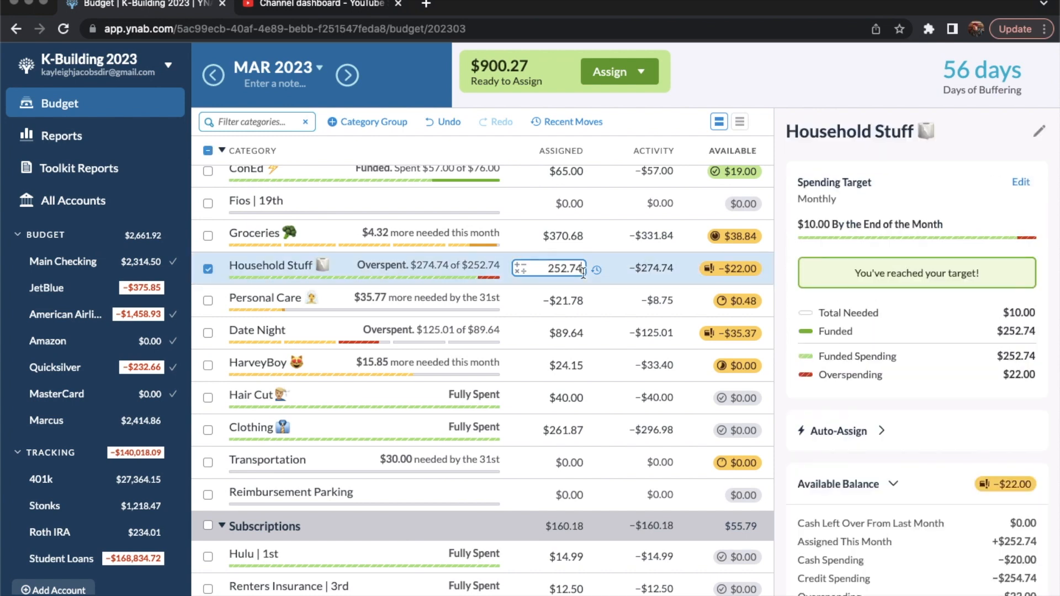
text(+22)
key(Return)
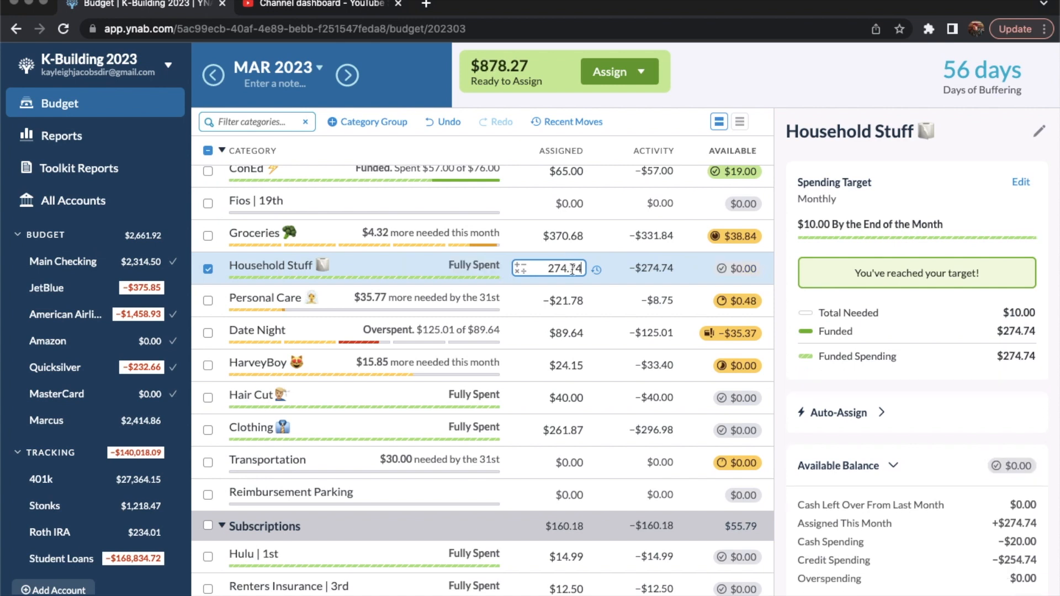
Step: Add $35.37 to the March amount assigned to Date Night, and deselect the category
scroll(565, 200, down, 2)
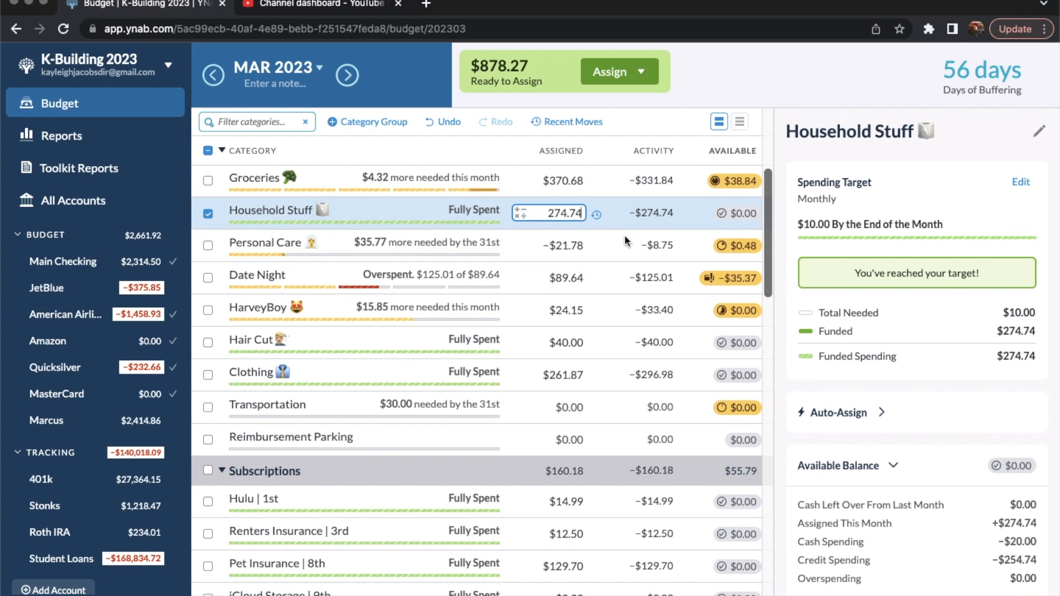
scroll(618, 255, down, 1)
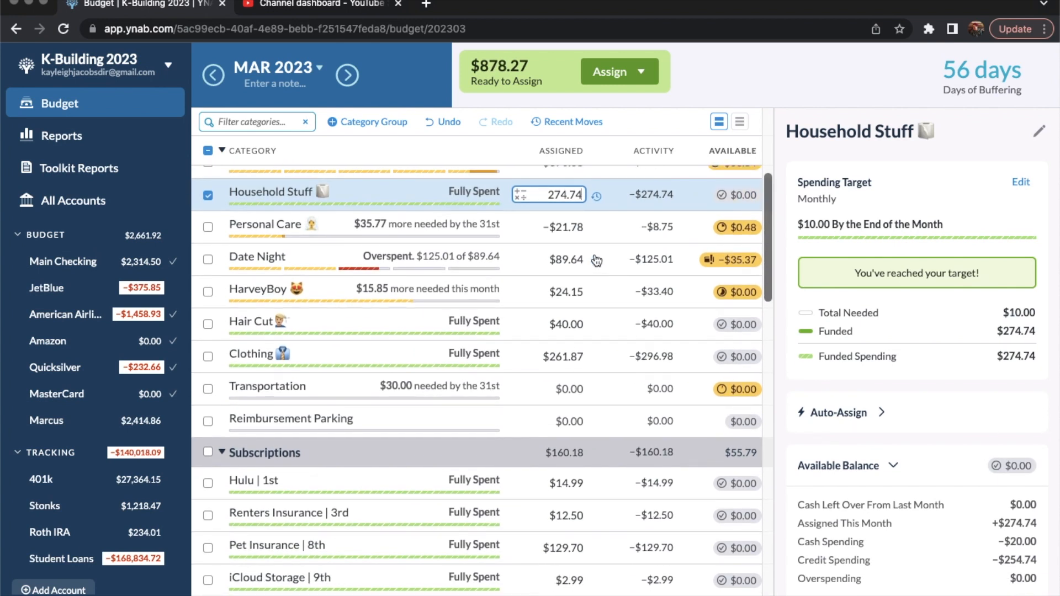
click(528, 257)
click(584, 259)
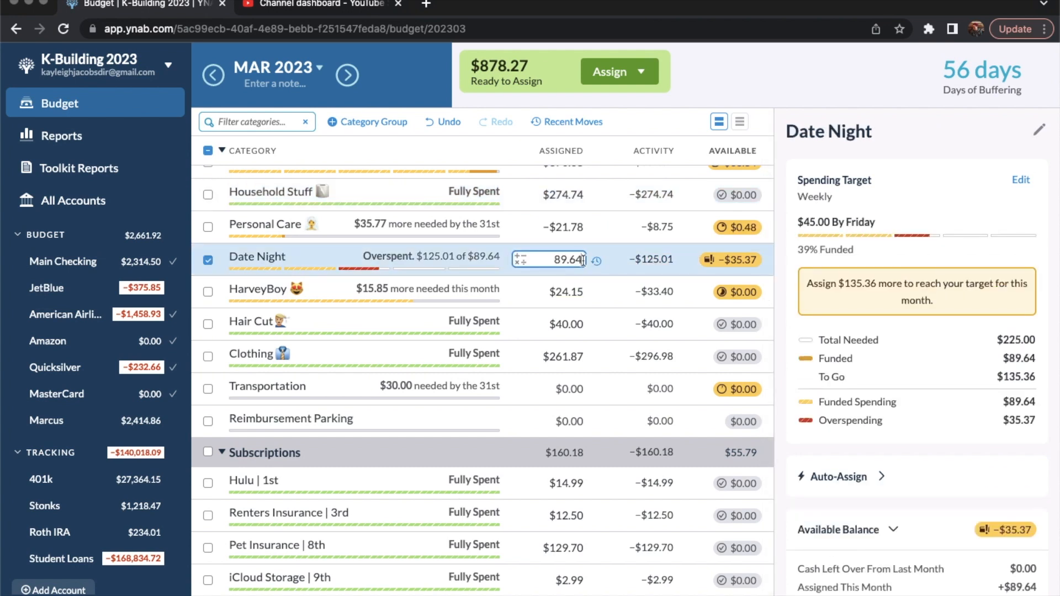
text(+35.37)
key(Return)
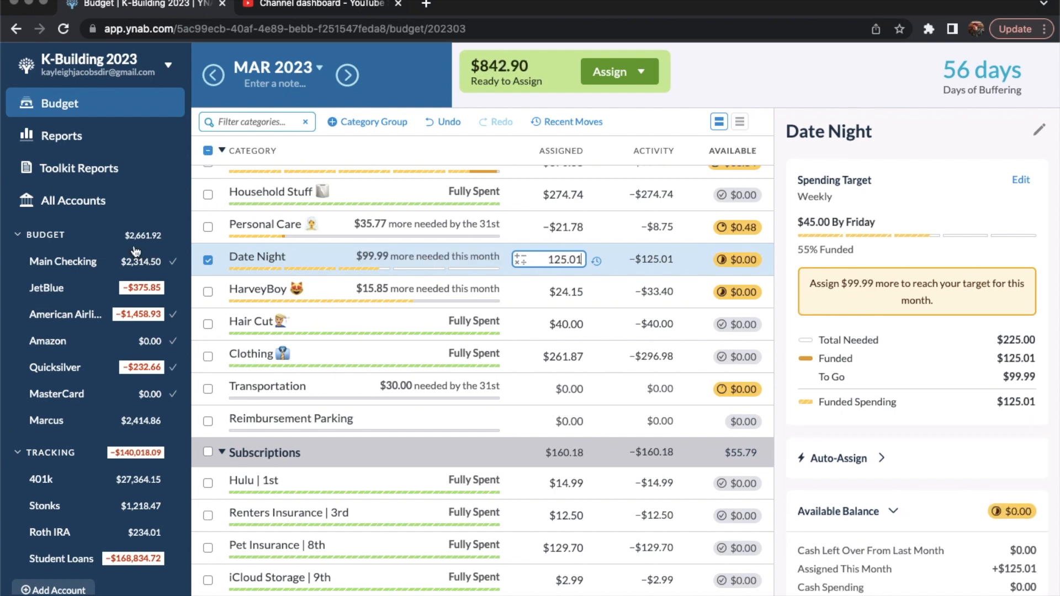
click(210, 260)
Step: Examine the remaining March category groups, including Credit Card Payments and Vacation All I Ever Wanted, for overspending
scroll(546, 299, down, 1)
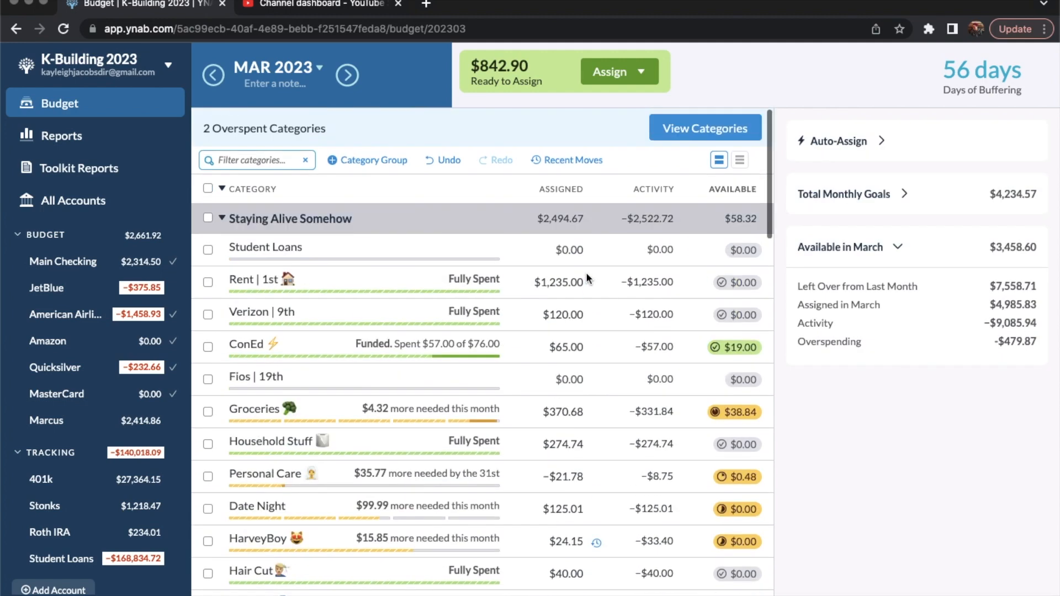
scroll(594, 389, down, 15)
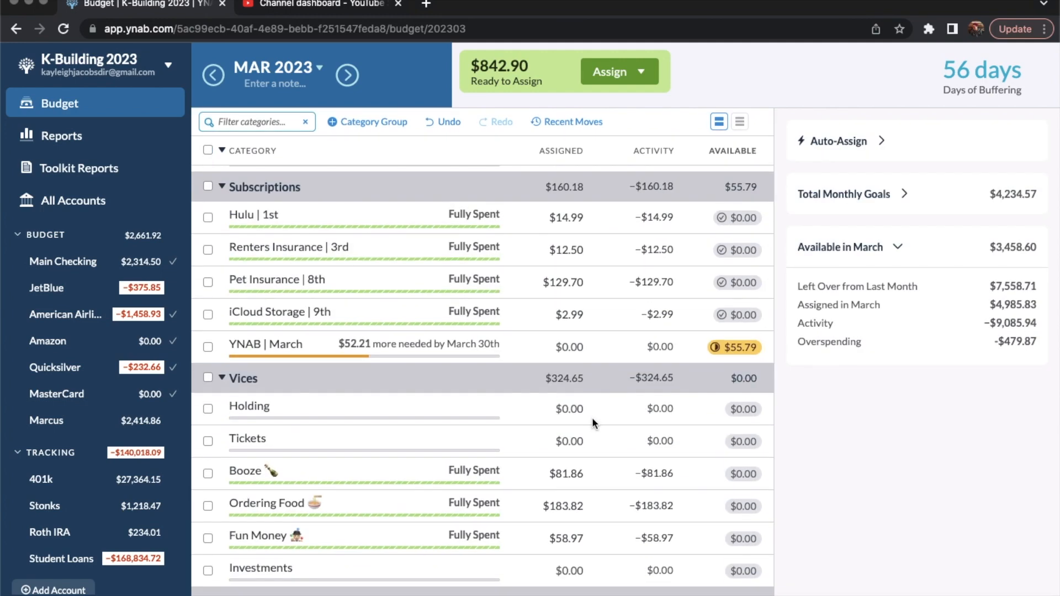
scroll(592, 418, down, 5)
scroll(592, 417, down, 5)
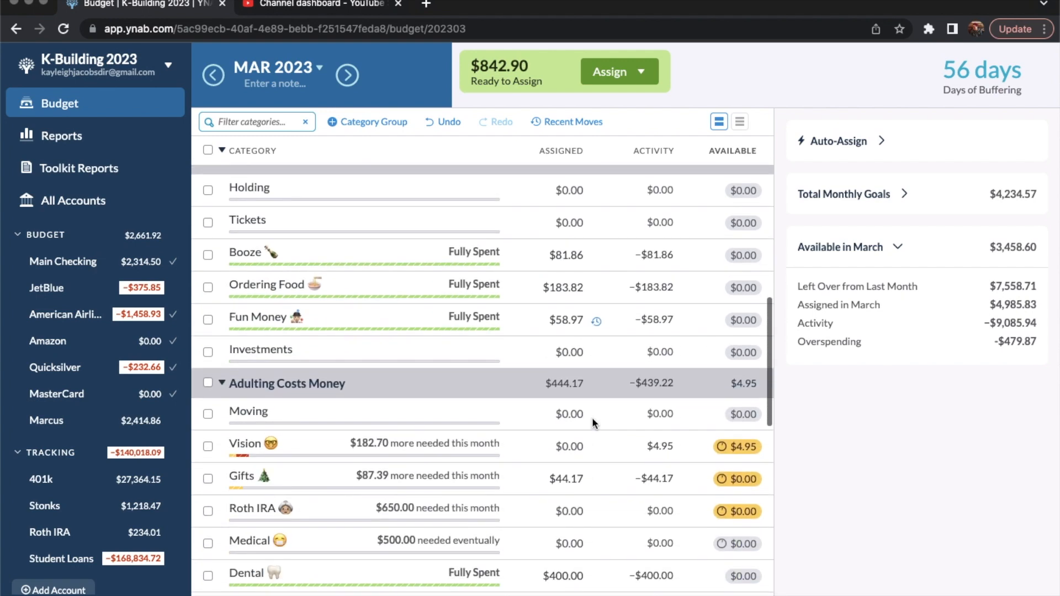
scroll(593, 423, down, 8)
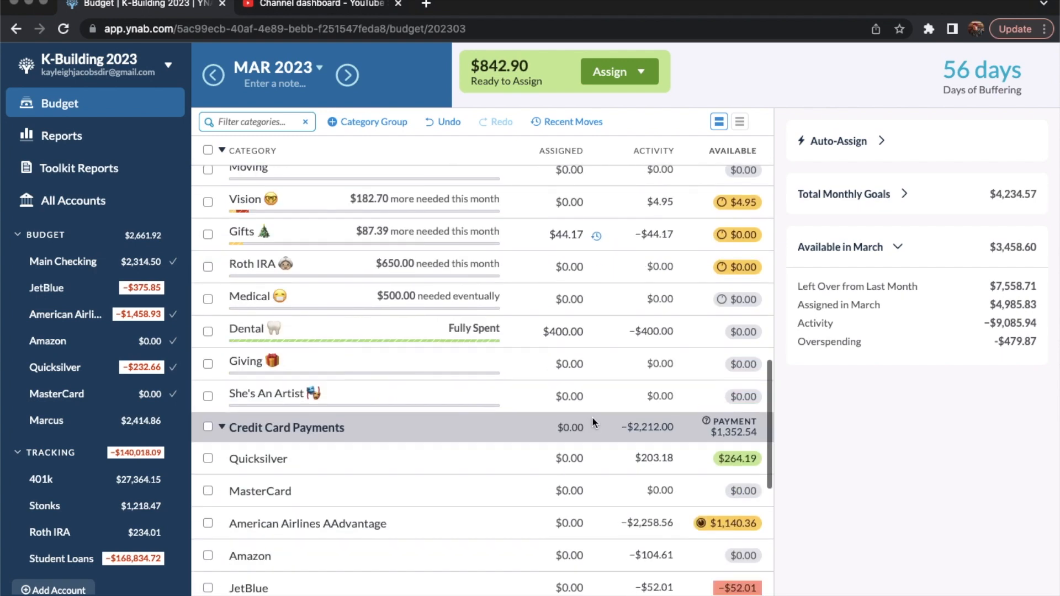
scroll(592, 422, up, 3)
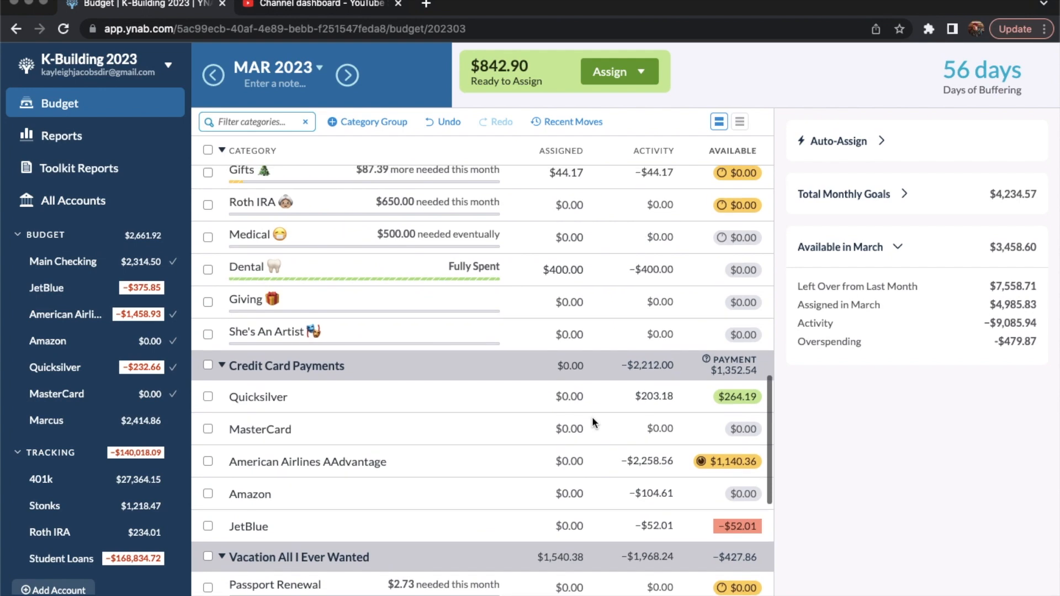
scroll(593, 422, down, 5)
scroll(592, 420, down, 7)
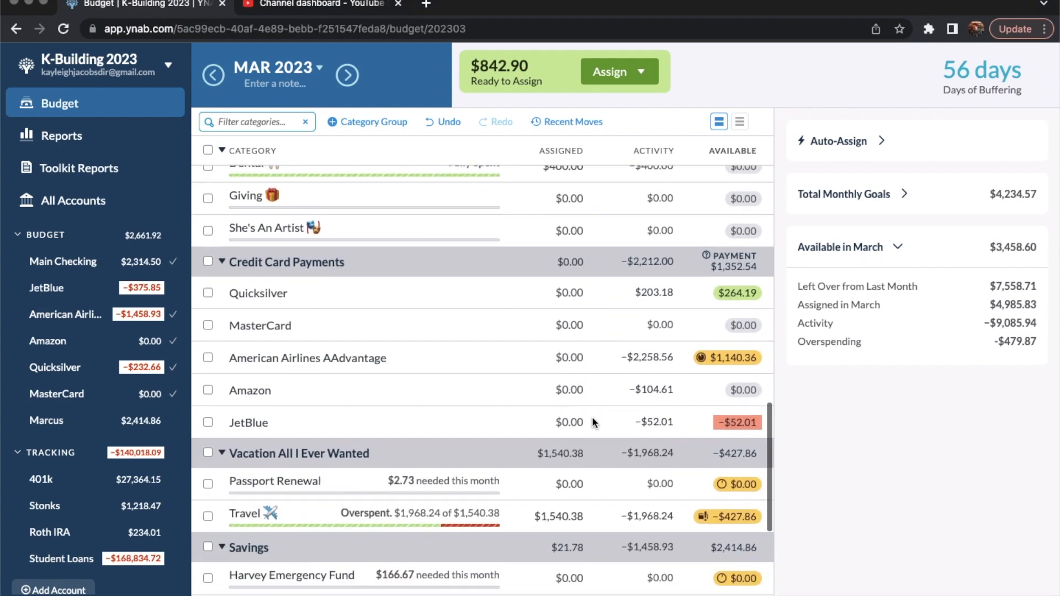
scroll(592, 416, up, 10)
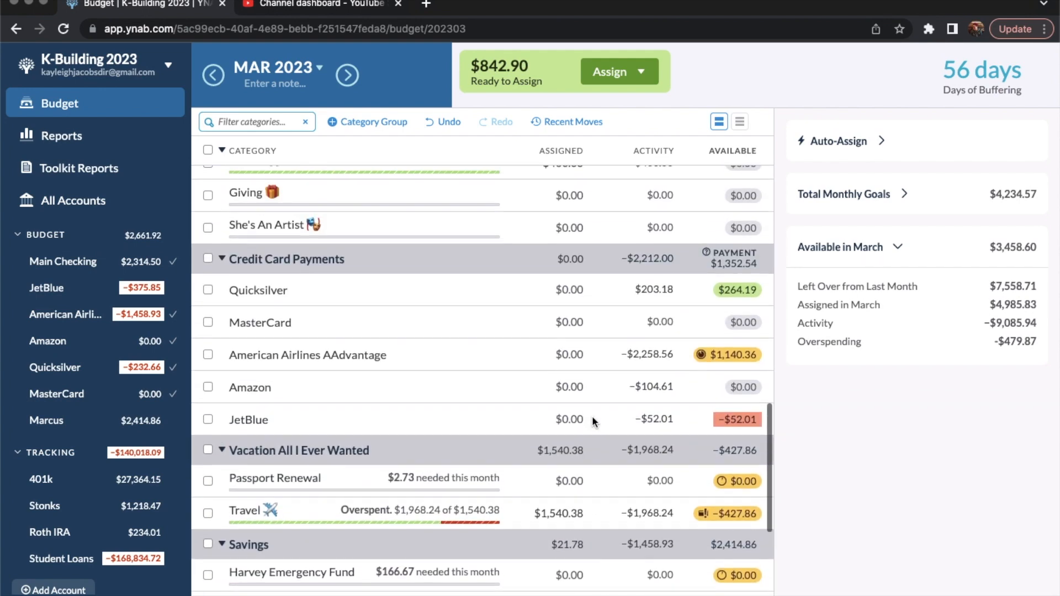
scroll(592, 420, up, 3)
scroll(592, 419, down, 7)
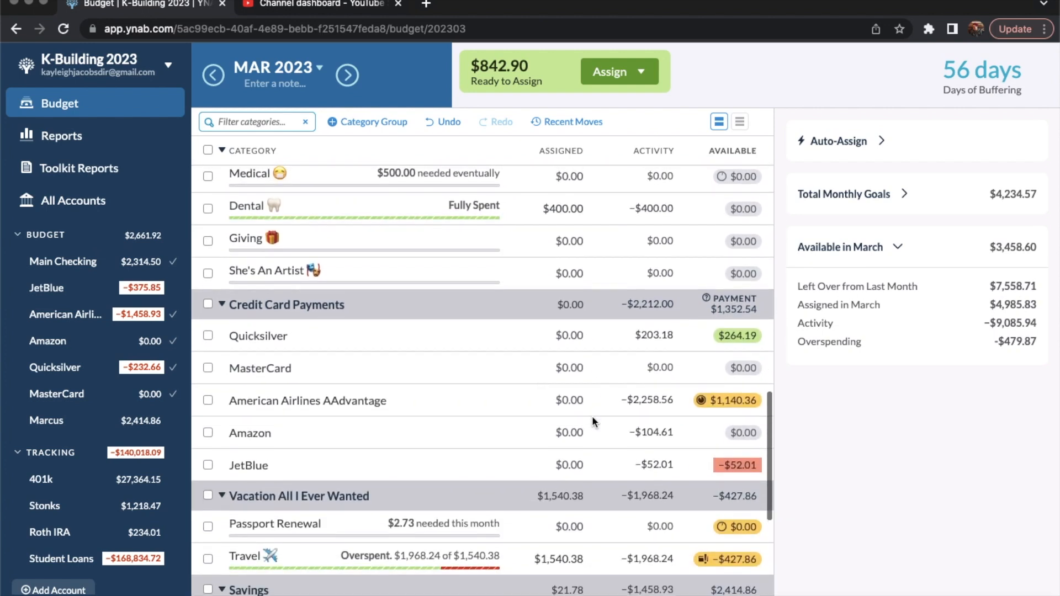
Step: Raise the March amount assigned to Travel to $1,968.24 by adding $427.85 and $0.01, and deselect the category
click(583, 473)
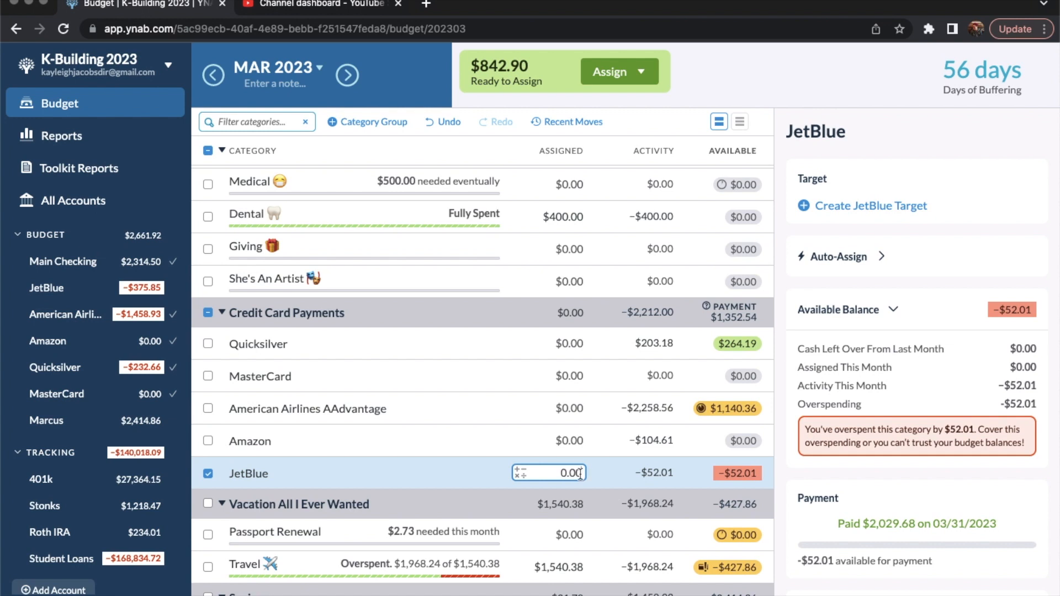
click(583, 567)
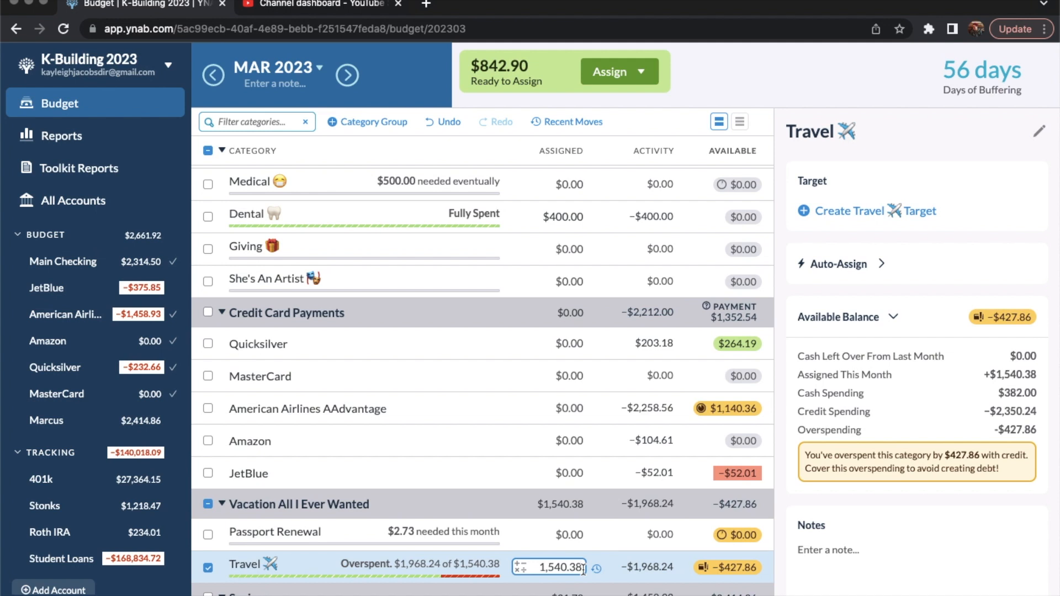
text(+427.85)
key(Return)
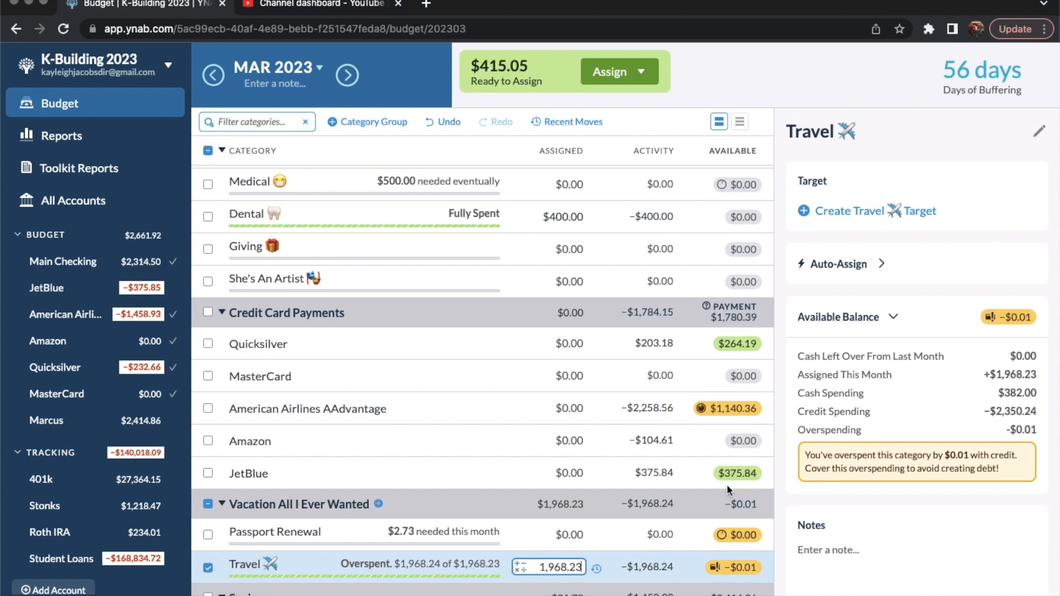
text(+.01)
key(Return)
click(209, 568)
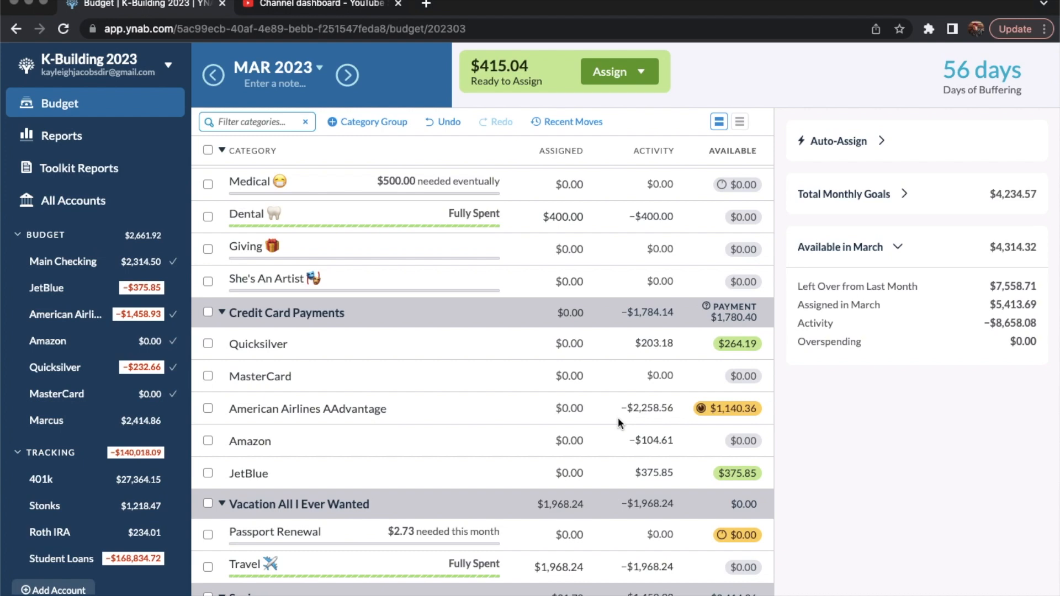
Step: Switch the budget view to April 2023
scroll(630, 469, down, 1)
scroll(627, 486, up, 2)
scroll(625, 437, up, 10)
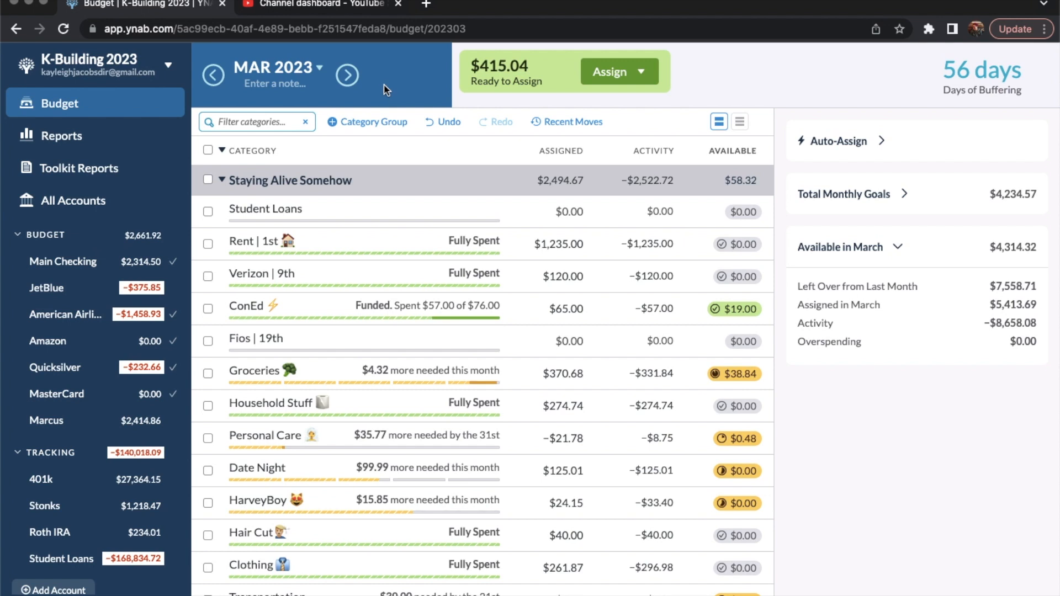
click(347, 76)
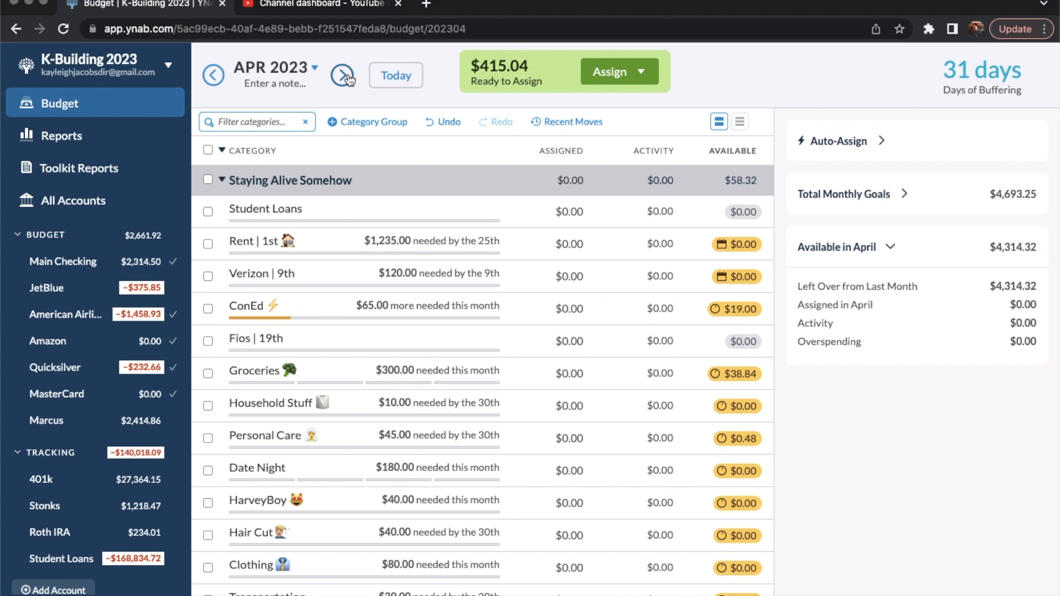
Step: View the list of recent budgets, and close it without opening another budget
click(166, 65)
mouse_move(138, 125)
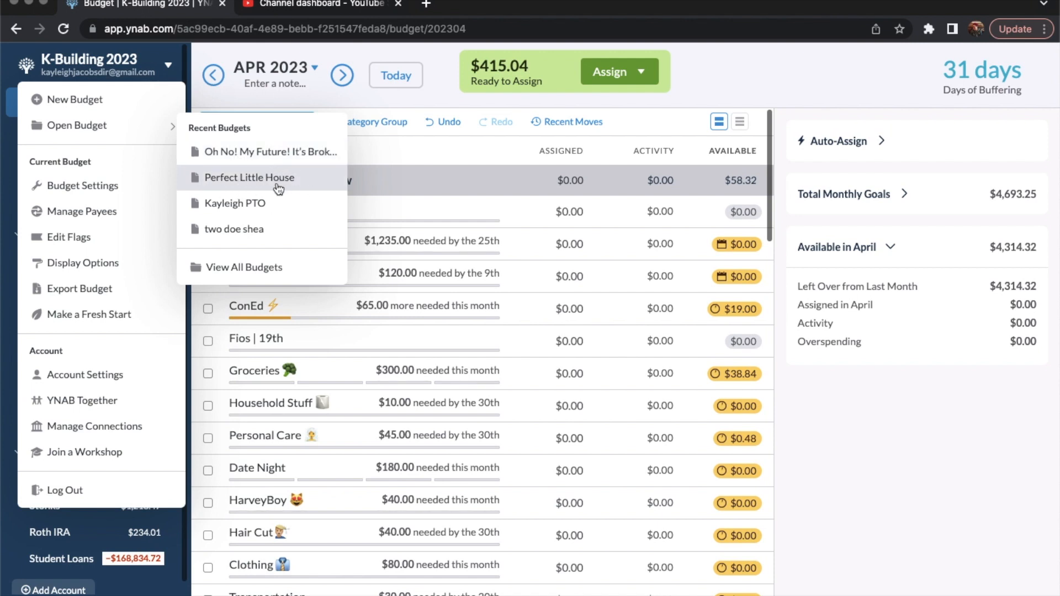
click(170, 64)
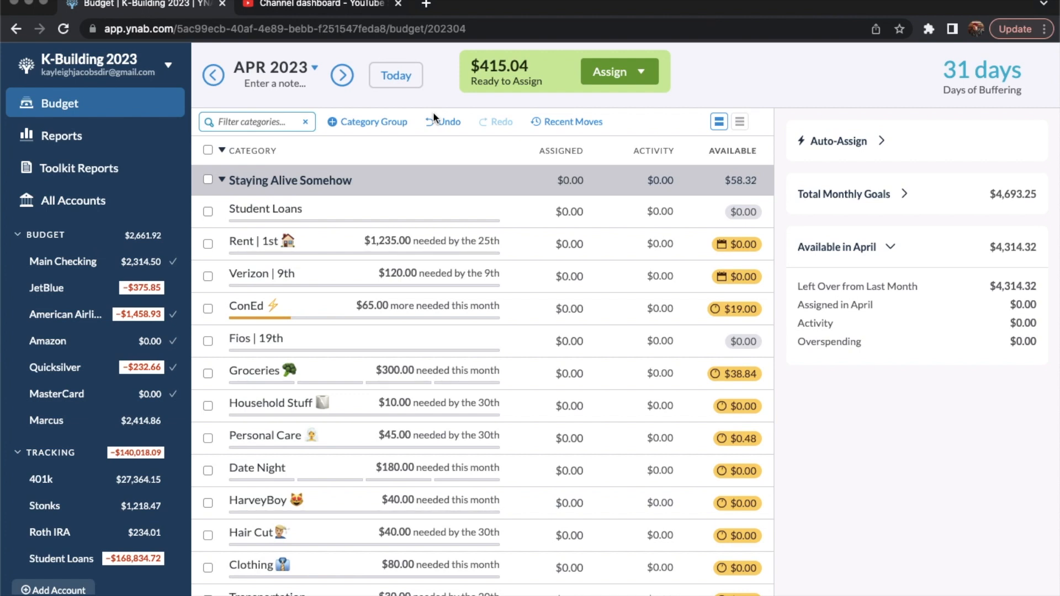
scroll(433, 111, down, 1)
scroll(433, 112, up, 1)
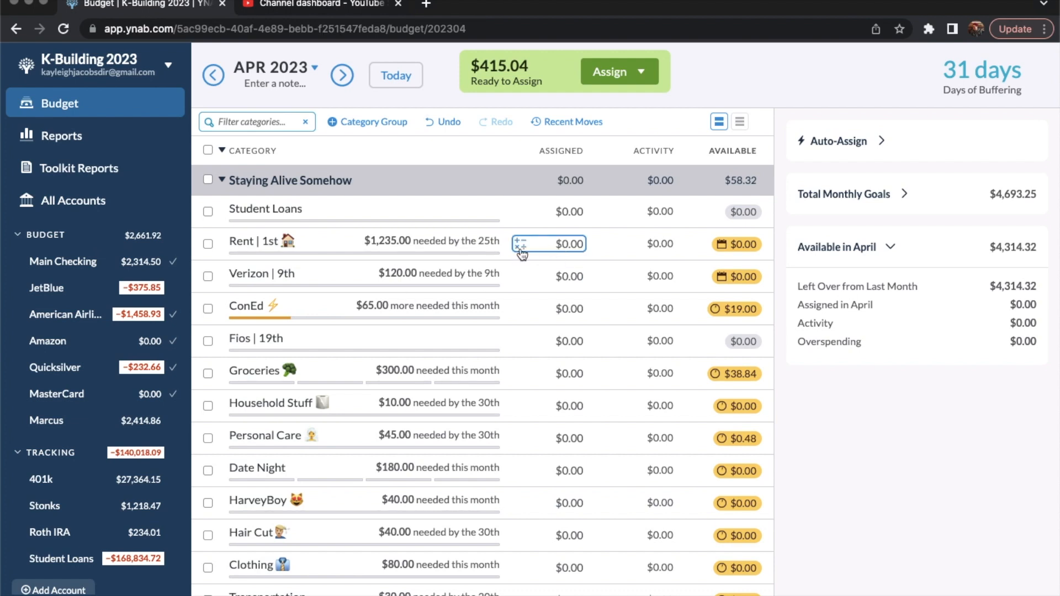
scroll(457, 342, down, 1)
scroll(457, 343, up, 1)
click(569, 277)
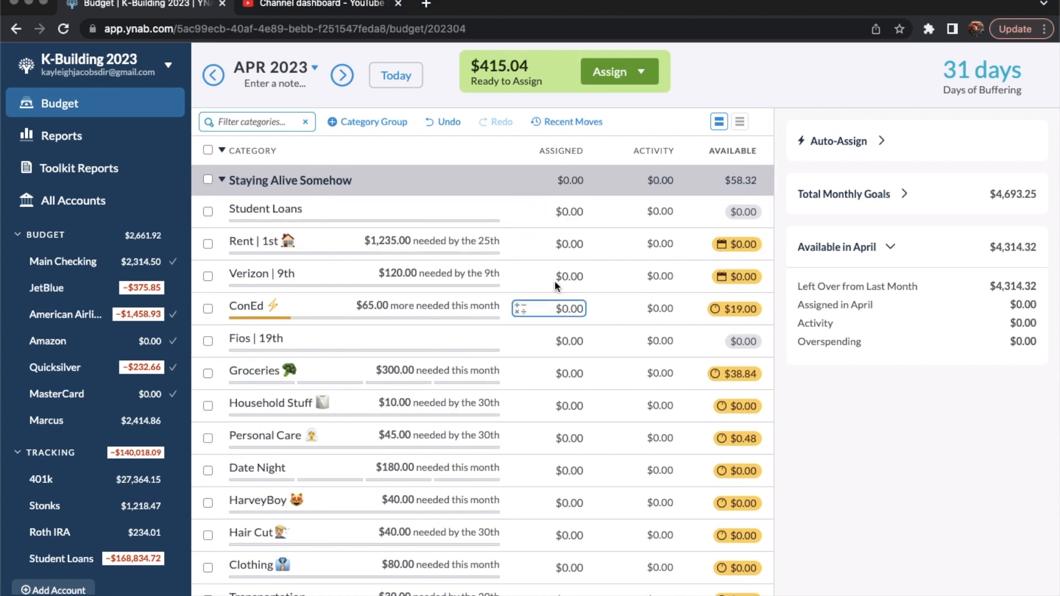
key(Escape)
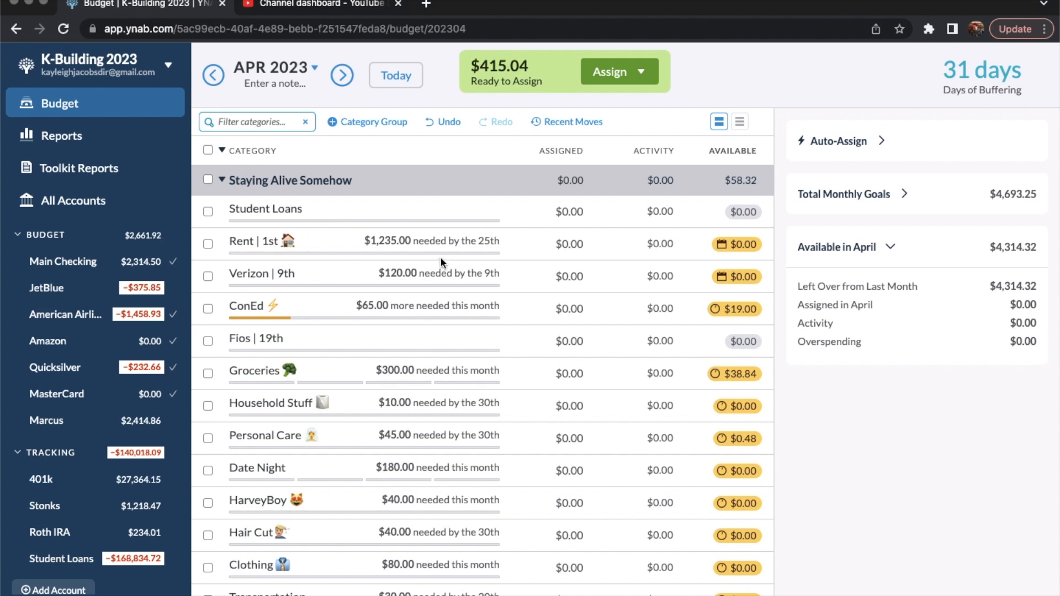
scroll(503, 334, down, 1)
scroll(503, 334, up, 1)
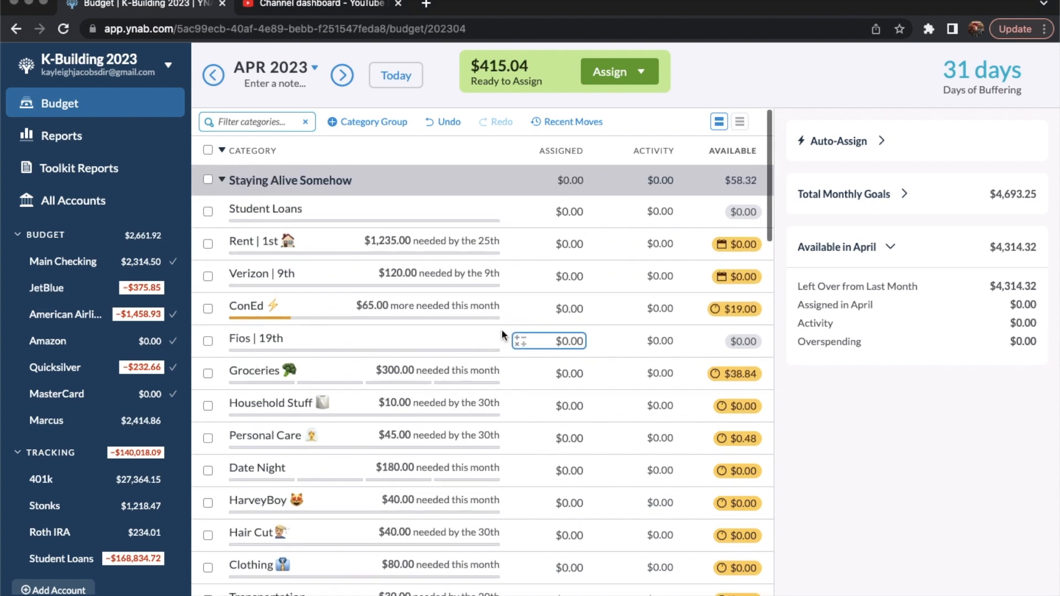
Step: Assign $250 to the Rent category for April, and deselect the category
click(575, 243)
click(583, 244)
text(+250)
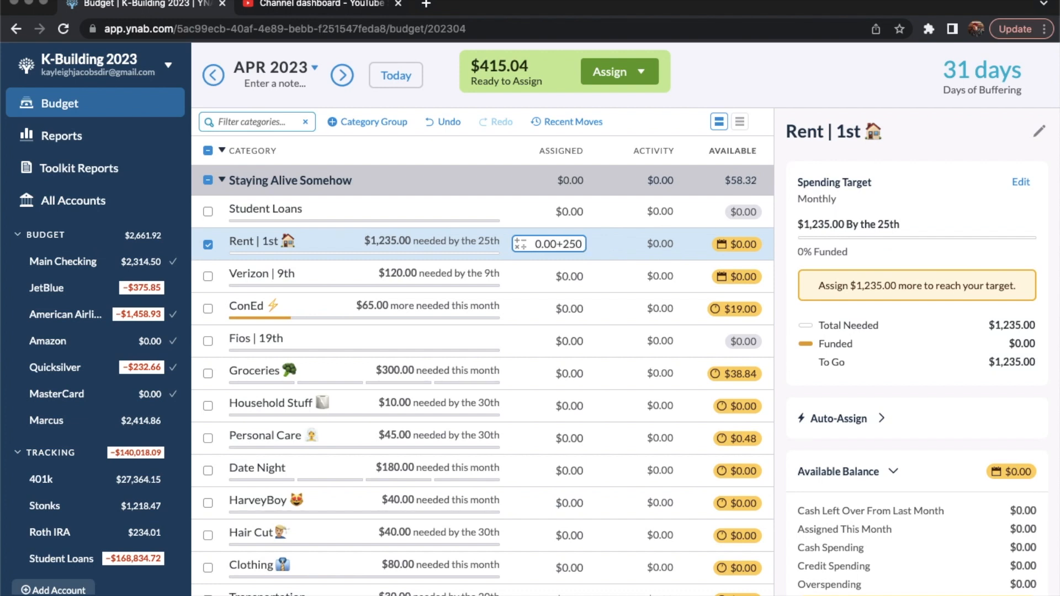
key(Return)
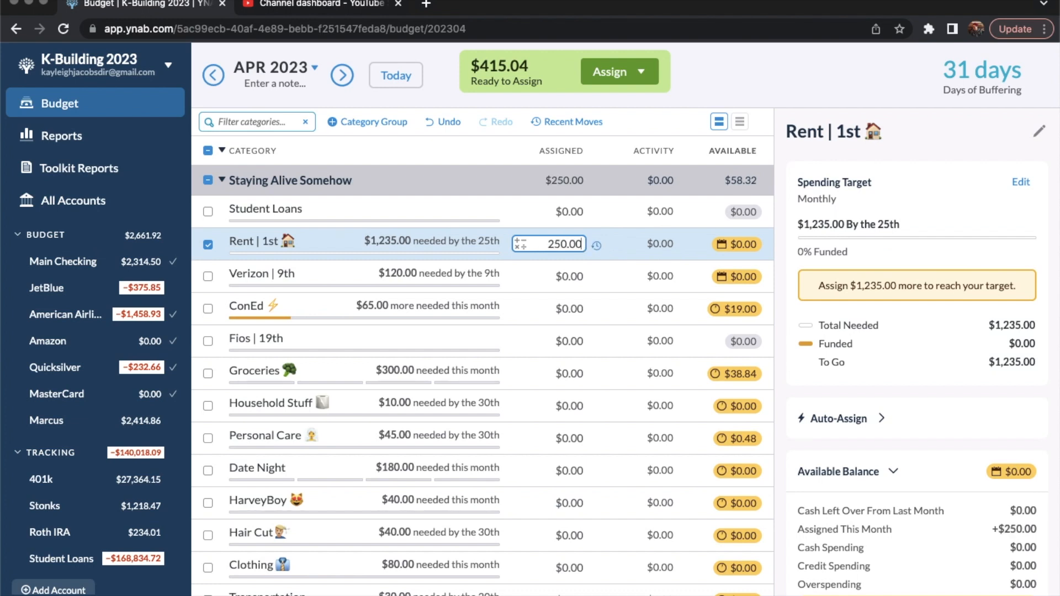
click(209, 243)
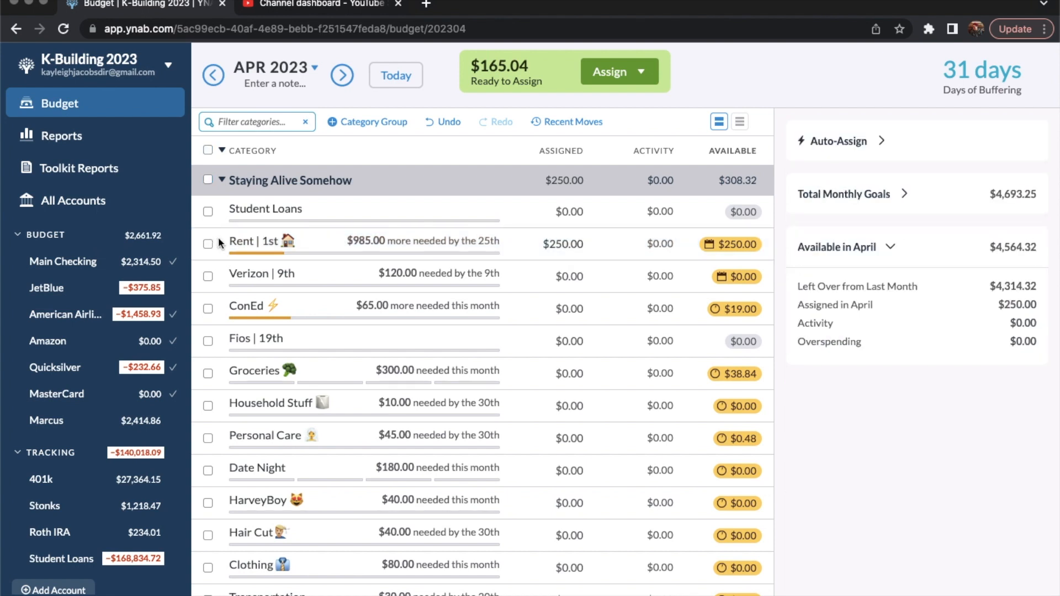
Step: Assign $65 to the ConEd category for April
scroll(468, 310, down, 1)
click(546, 241)
key(Escape)
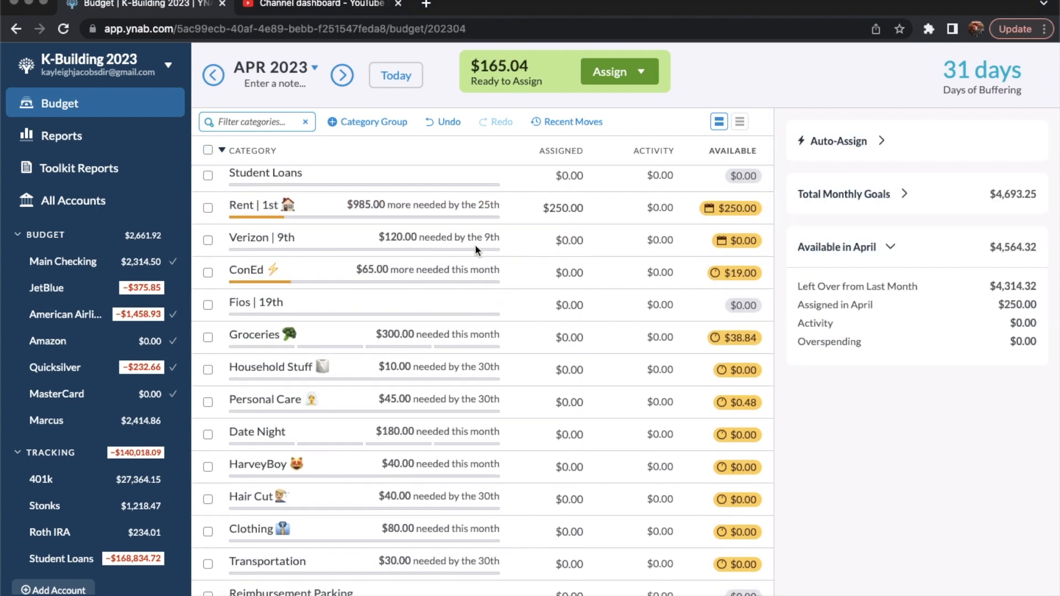
click(573, 272)
key(Escape)
click(585, 273)
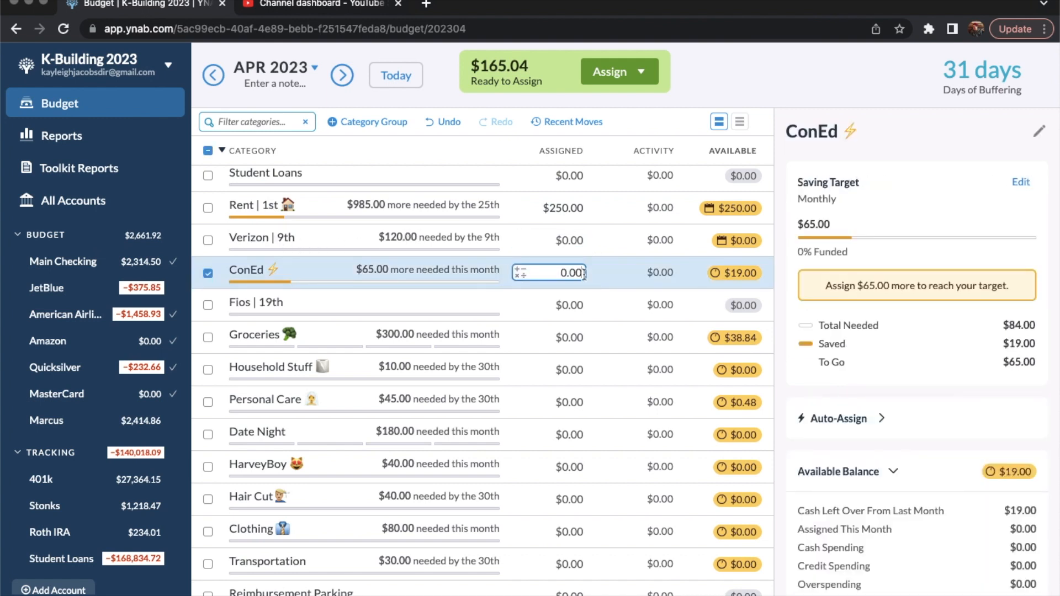
text(+65)
key(Return)
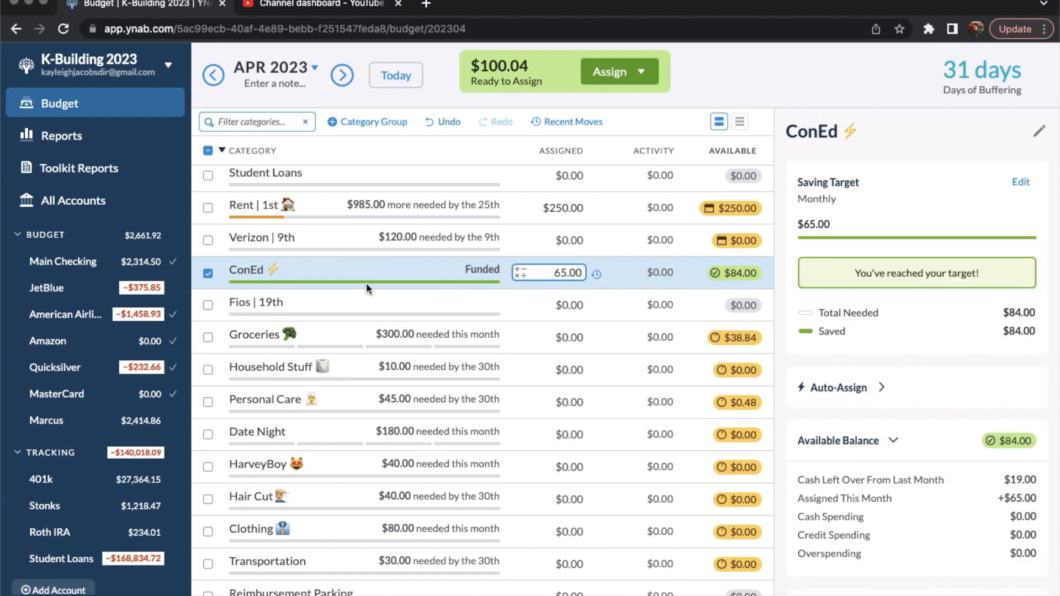
Step: Deselect the ConEd category, assign $30 to the Transportation category for April, and deselect it
click(214, 277)
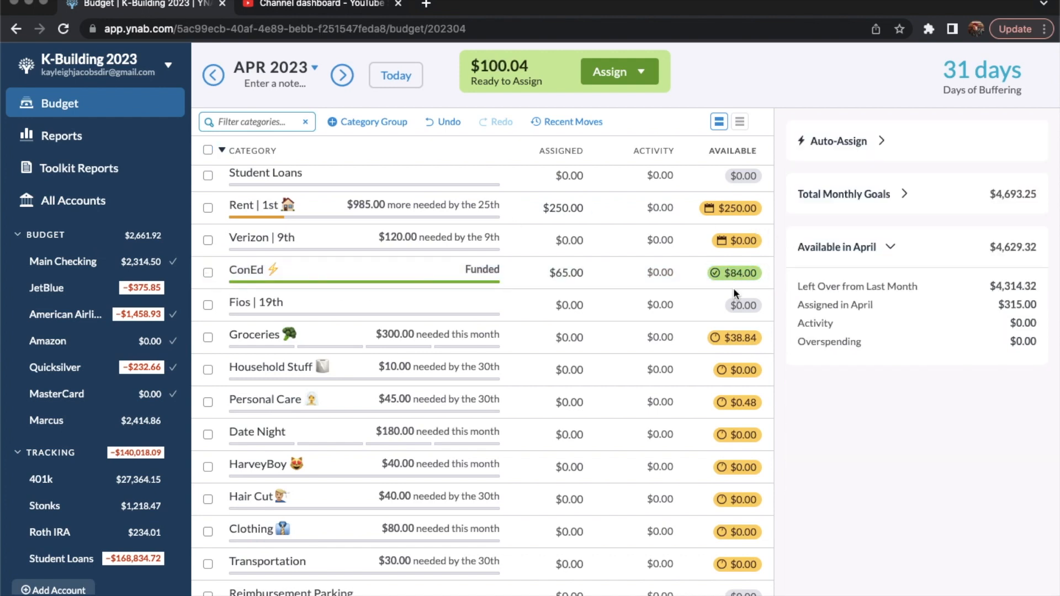
scroll(572, 292, down, 1)
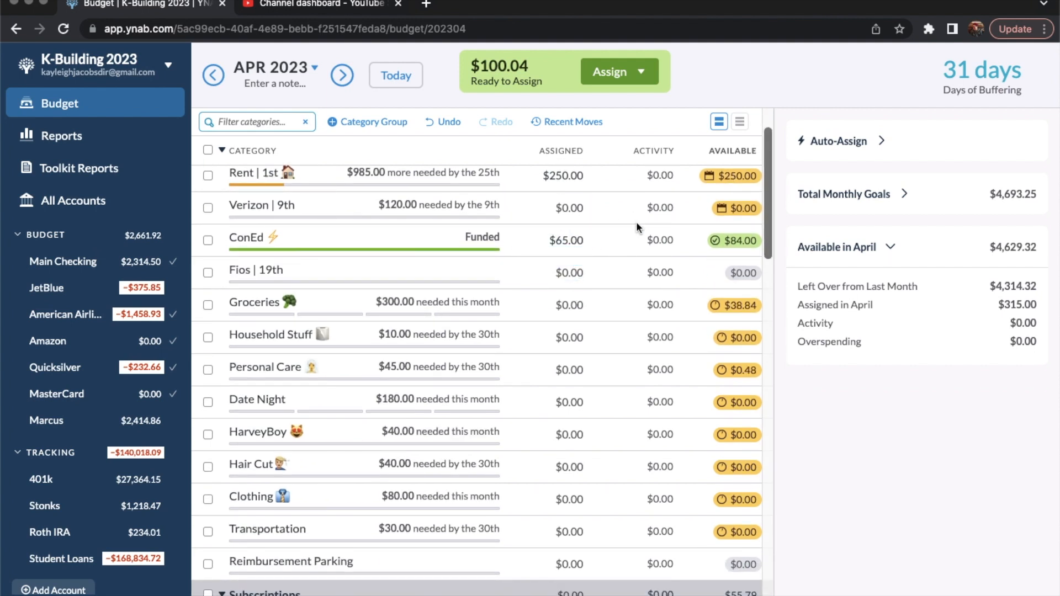
scroll(614, 267, down, 1)
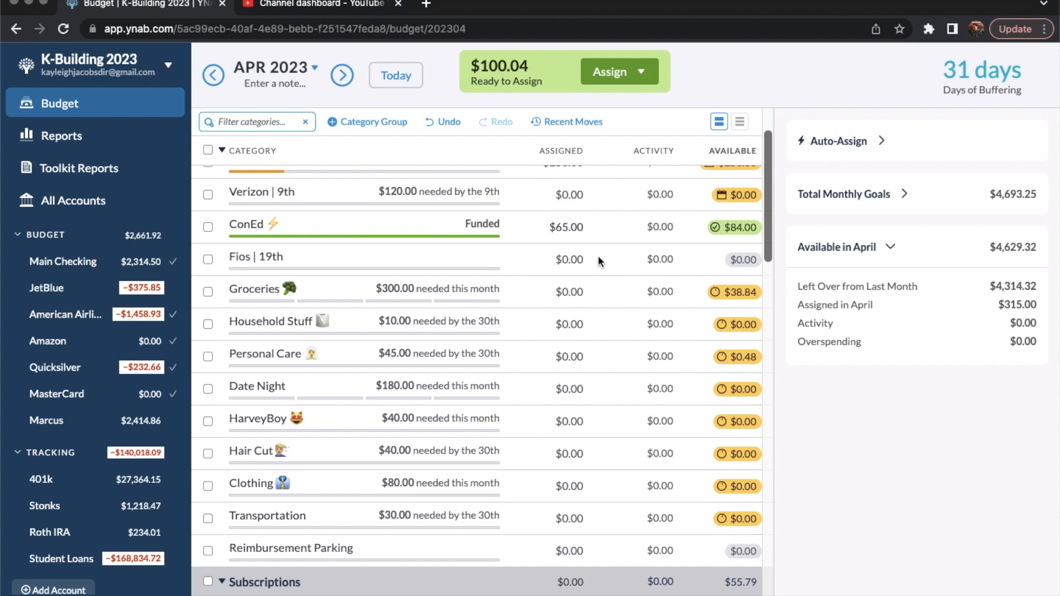
scroll(625, 287, down, 1)
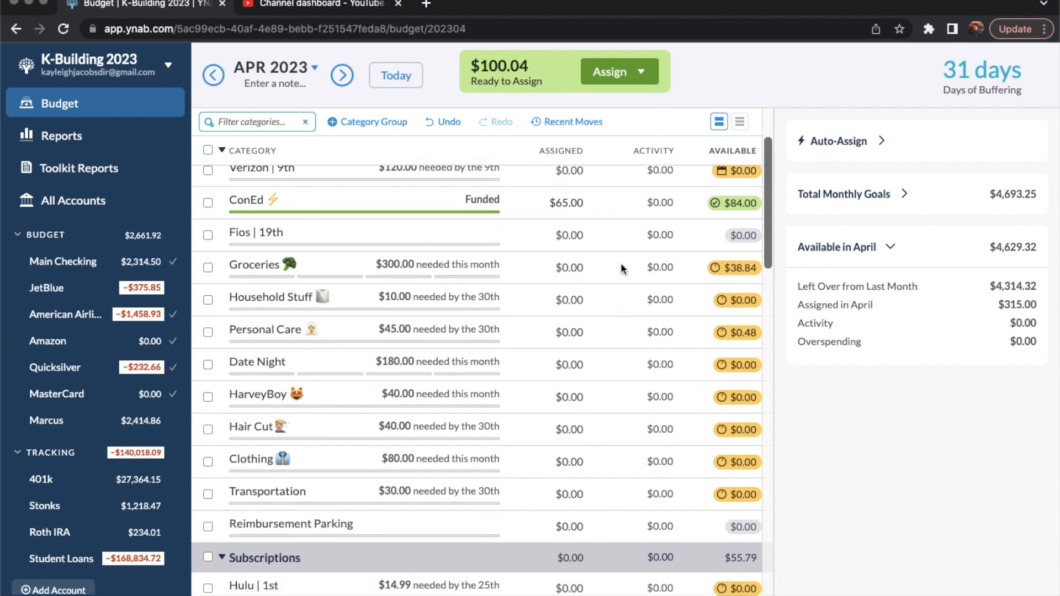
scroll(620, 263, down, 1)
scroll(569, 366, down, 2)
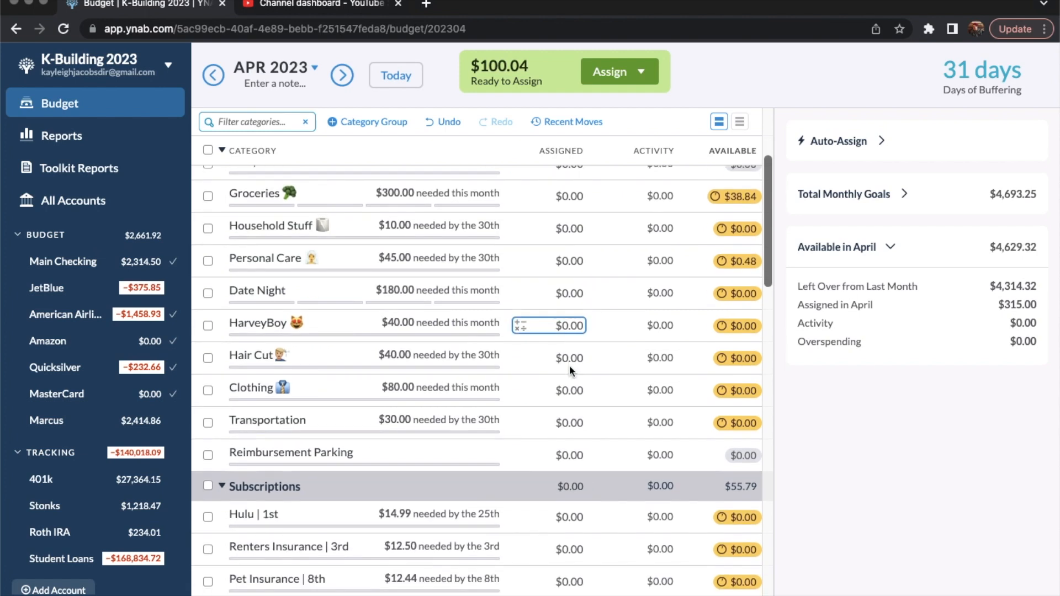
click(581, 423)
text(+30)
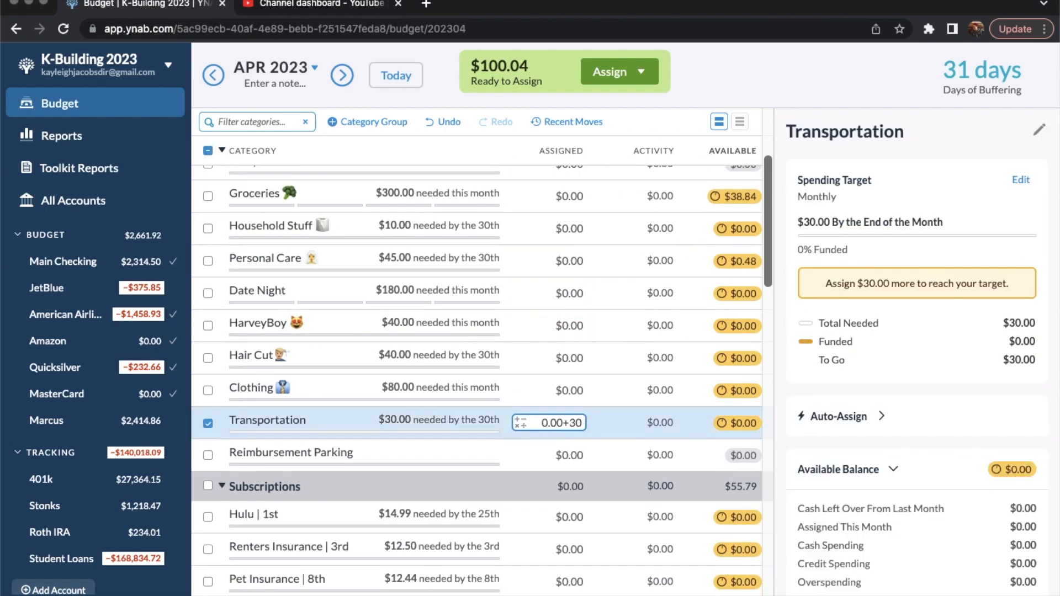
key(Return)
click(208, 431)
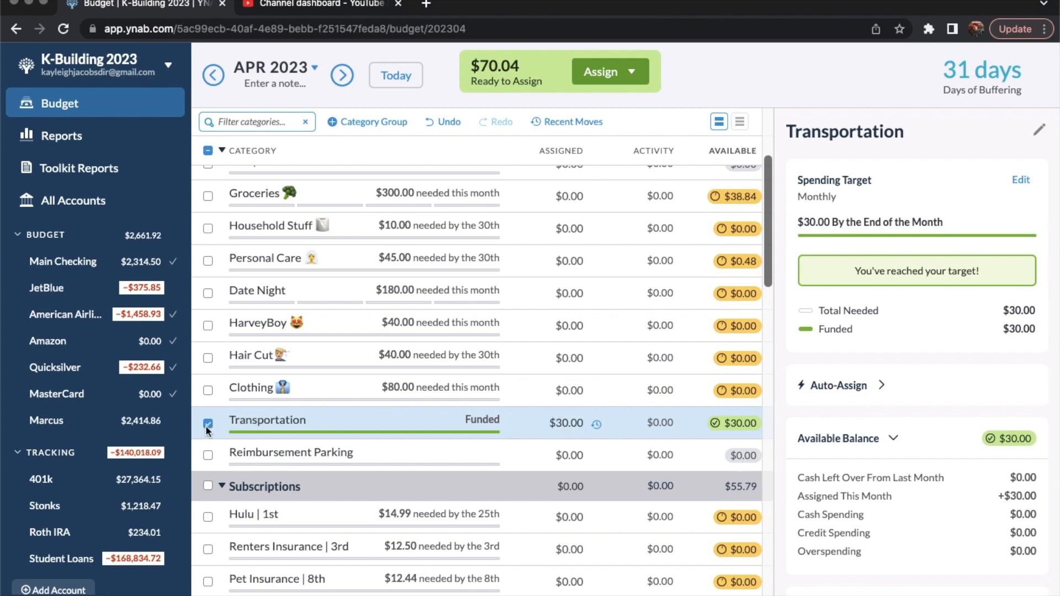
click(207, 424)
Step: Assign $50 to the Groceries category for April, and deselect the category
scroll(496, 337, up, 2)
click(545, 341)
click(545, 337)
scroll(545, 323, up, 1)
click(584, 273)
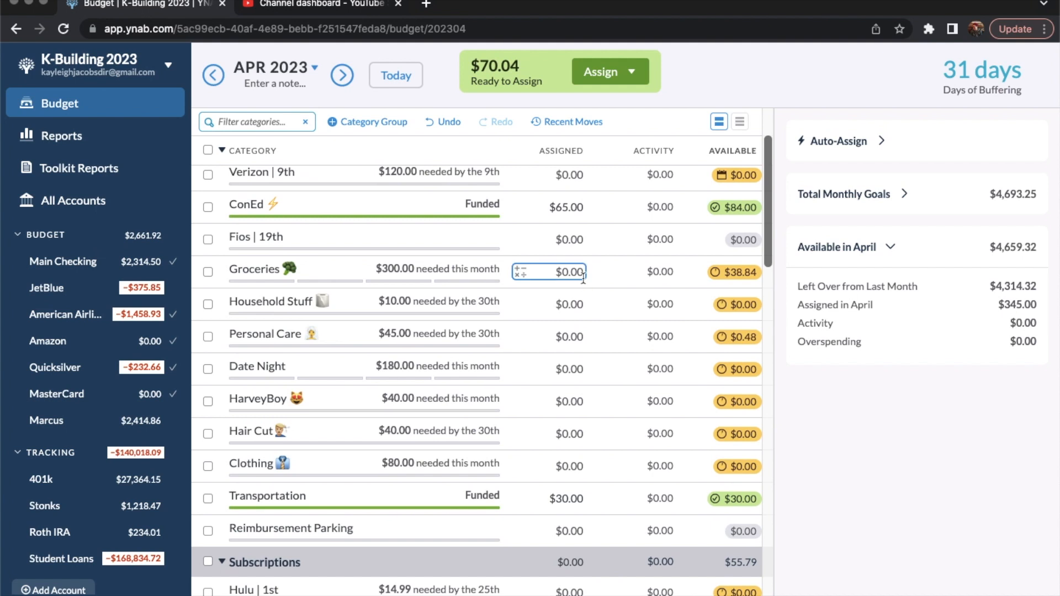
click(584, 272)
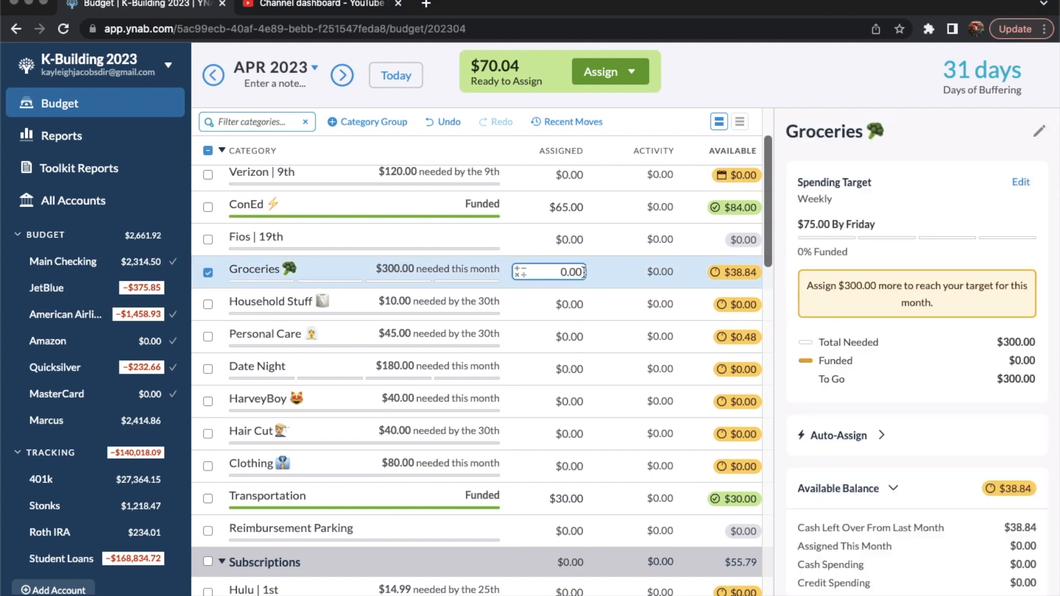
text(+50)
key(Return)
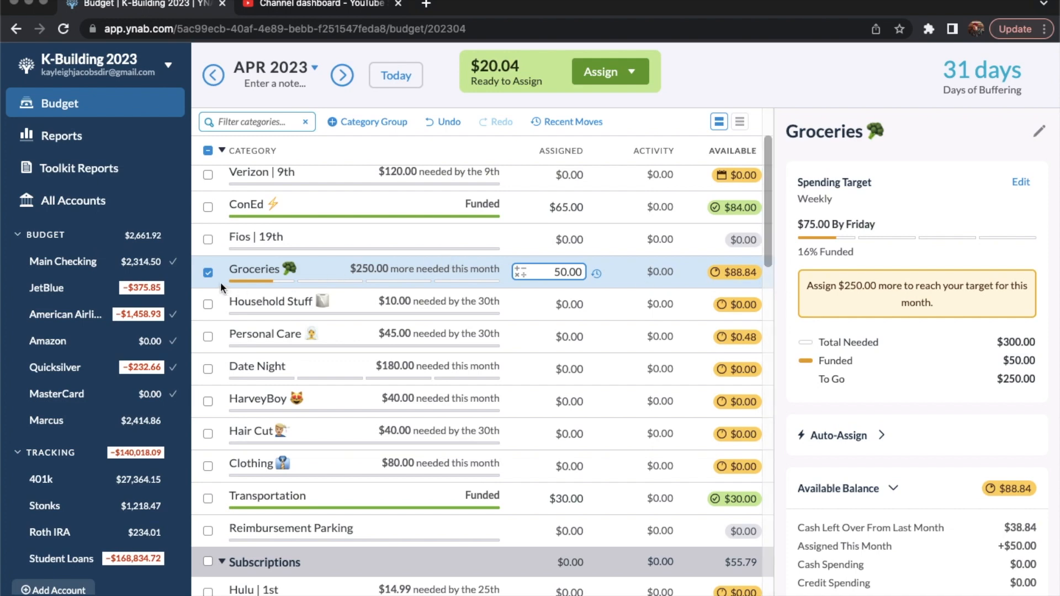
click(209, 273)
Step: Assign $14.99 to the Hulu category in the Subscriptions group for April
scroll(596, 311, down, 1)
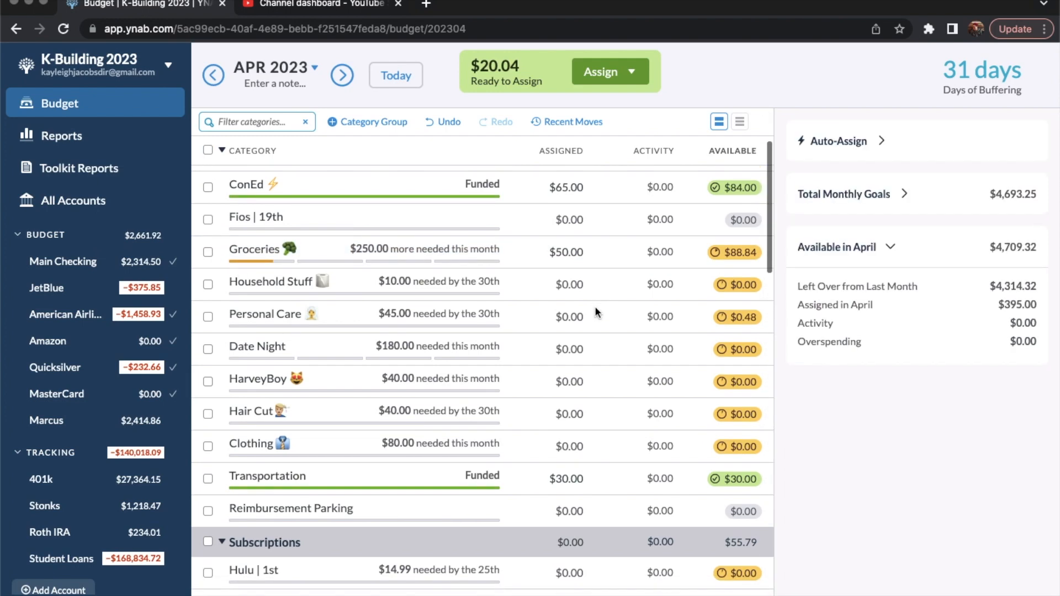
scroll(571, 309, down, 1)
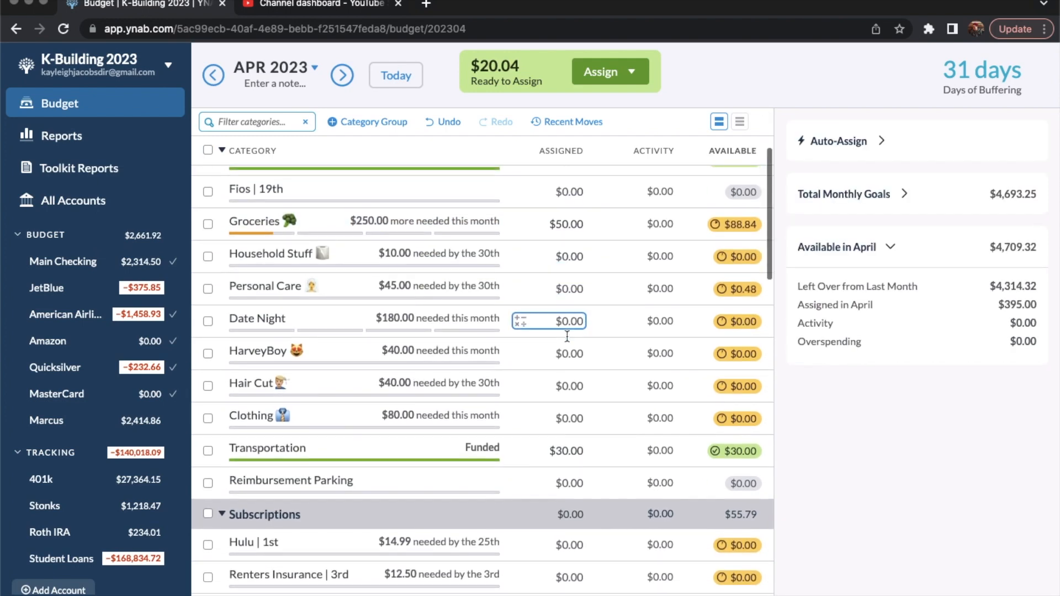
scroll(615, 343, down, 1)
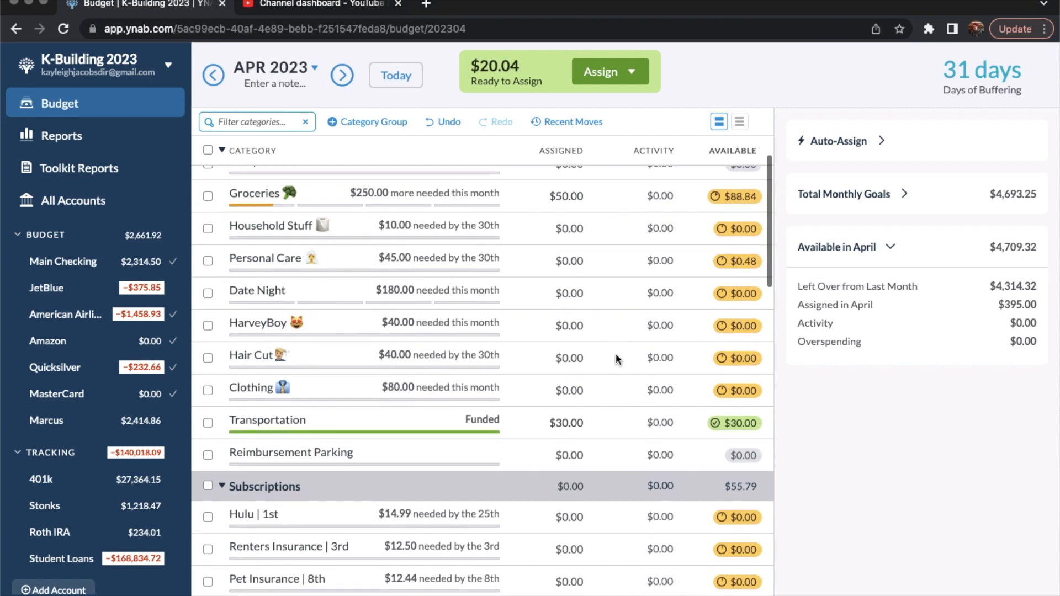
scroll(615, 354, down, 3)
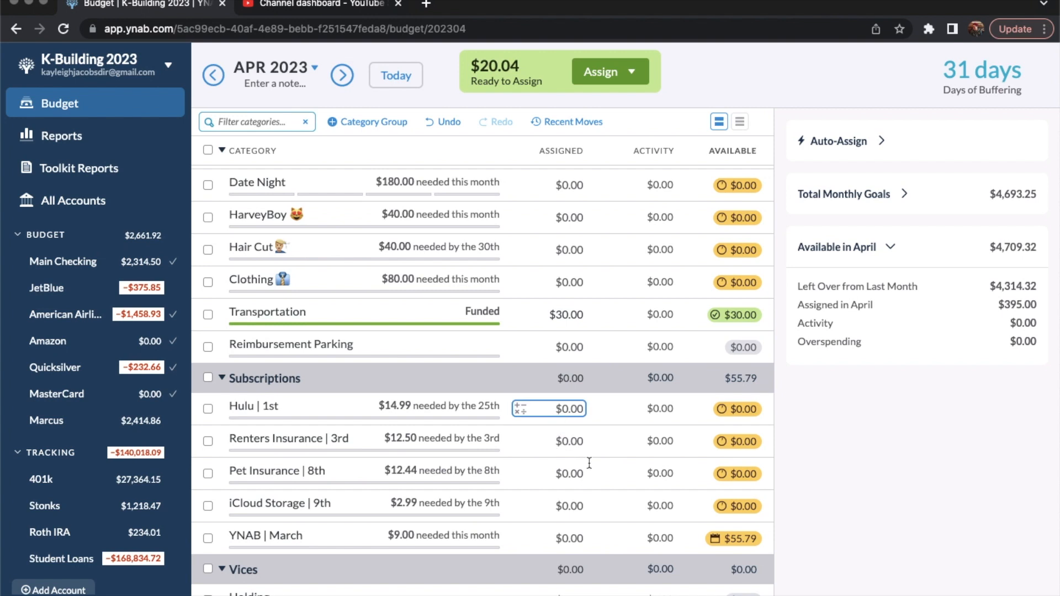
click(582, 409)
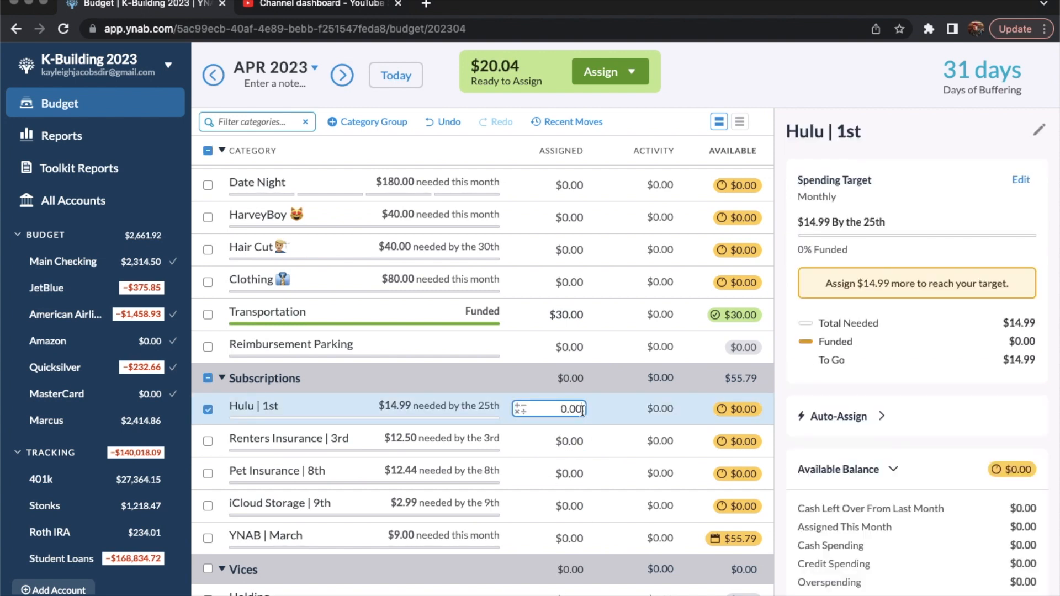
text(+14.00)
key(BackSpace)
key(BackSpace)
text(99)
key(Return)
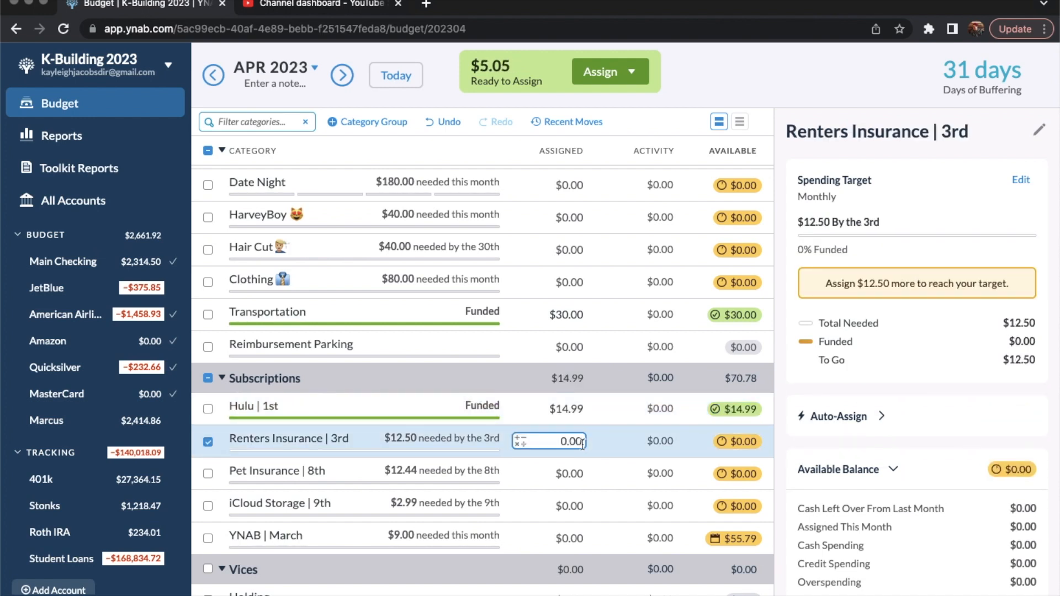
Step: Assign $12.50 to the Renters Insurance category for April, and deselect the category
text(+12.50)
key(Return)
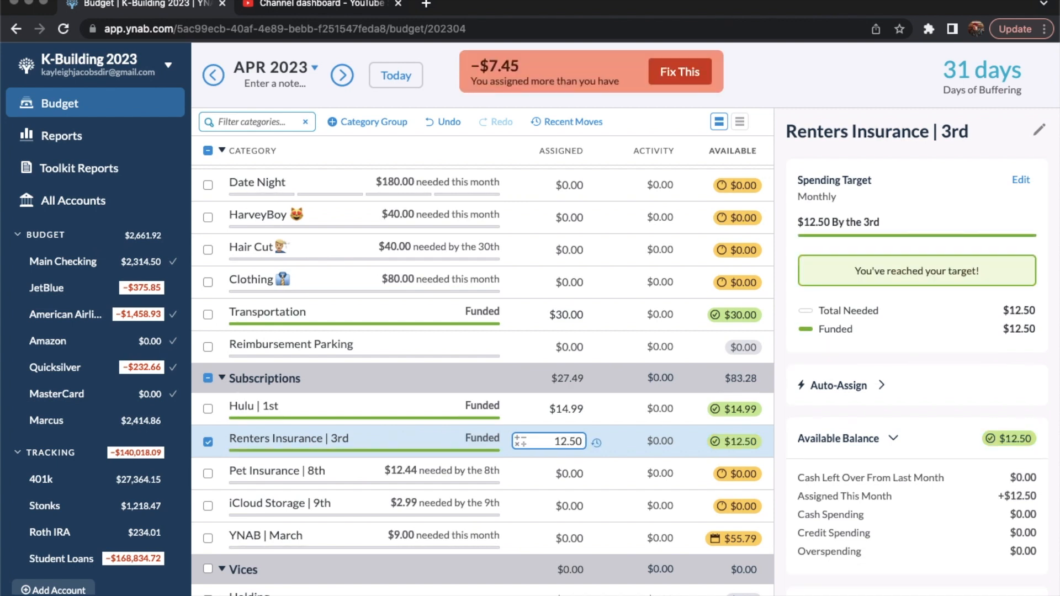
click(208, 444)
Step: Subtract $7.45 from the April amount assigned to Groceries, and deselect the category
scroll(503, 346, up, 4)
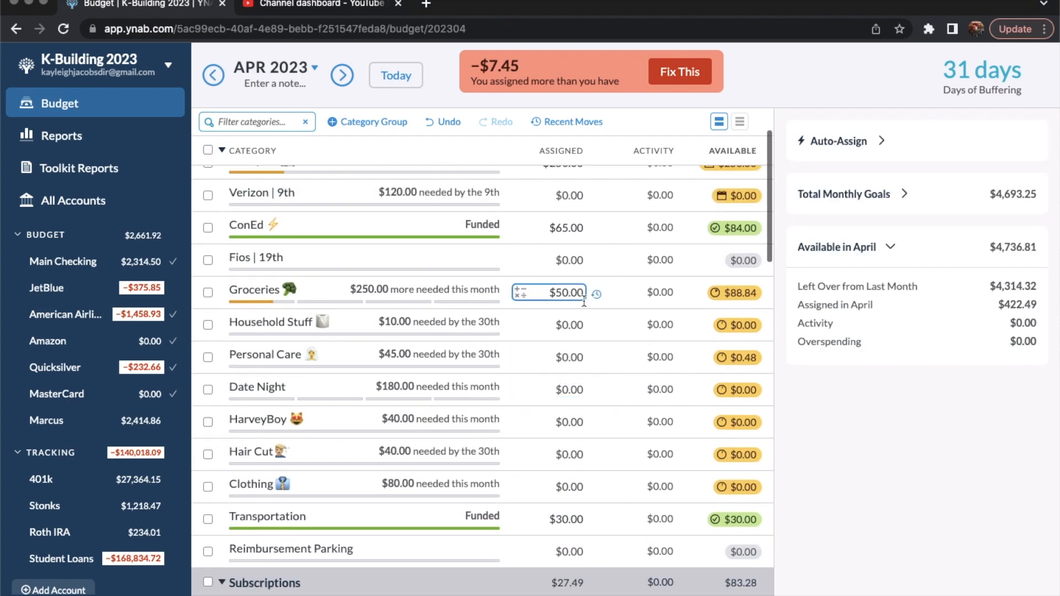
click(579, 295)
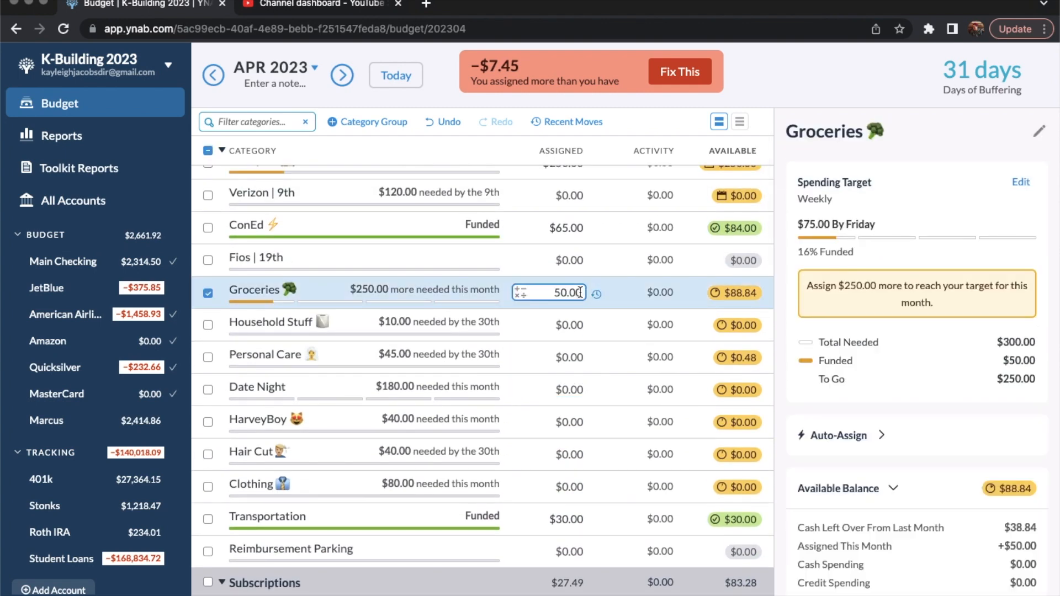
text(-7.45)
key(Return)
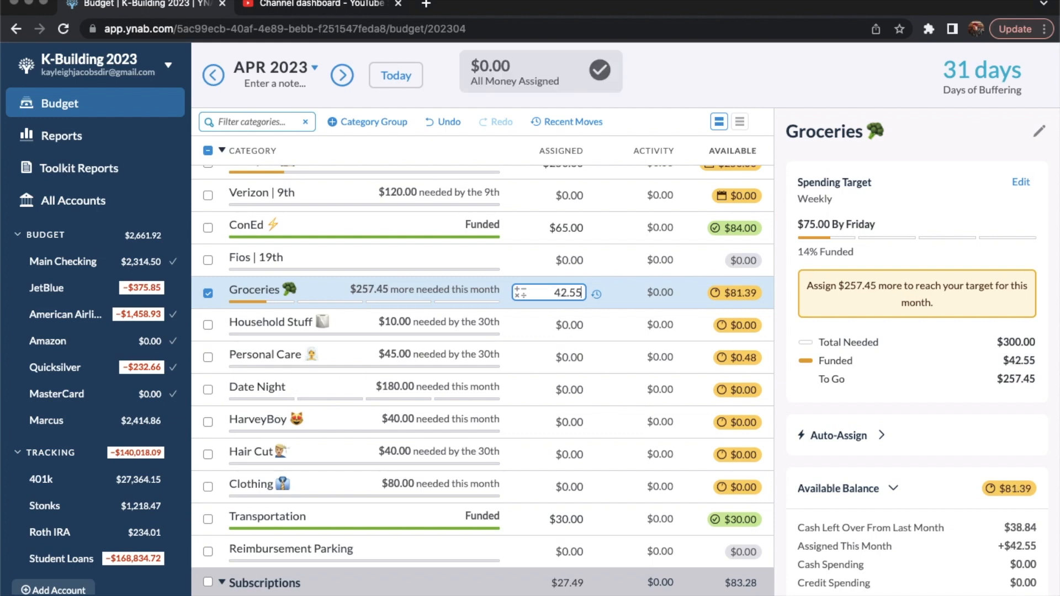
click(211, 296)
Step: Review the assigned amounts and remaining targets of the April categories in the Staying Alive Somehow and Subscriptions groups
scroll(333, 299, up, 3)
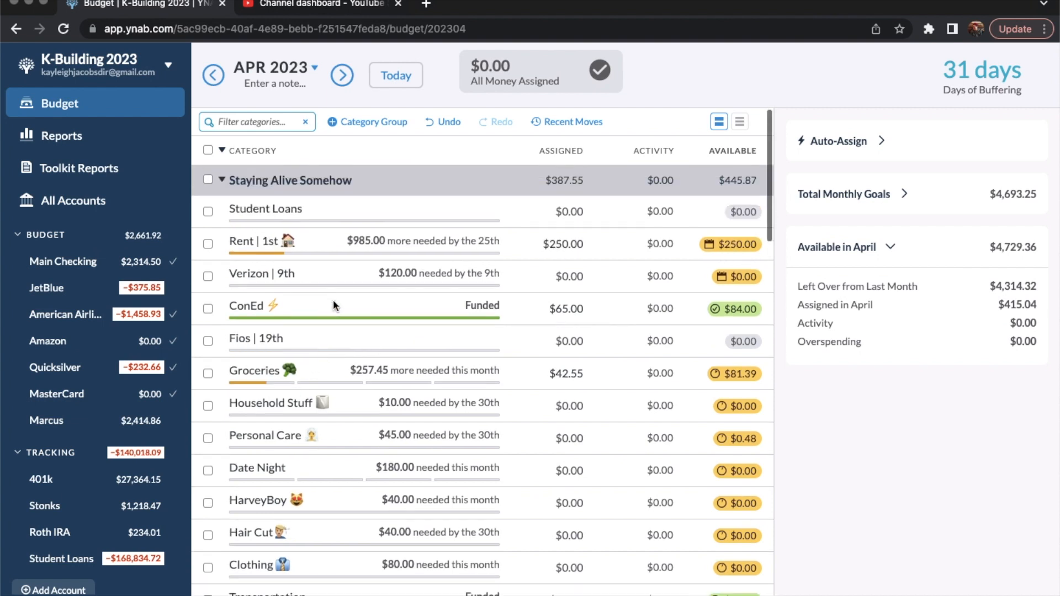
scroll(436, 433, down, 1)
scroll(437, 432, up, 1)
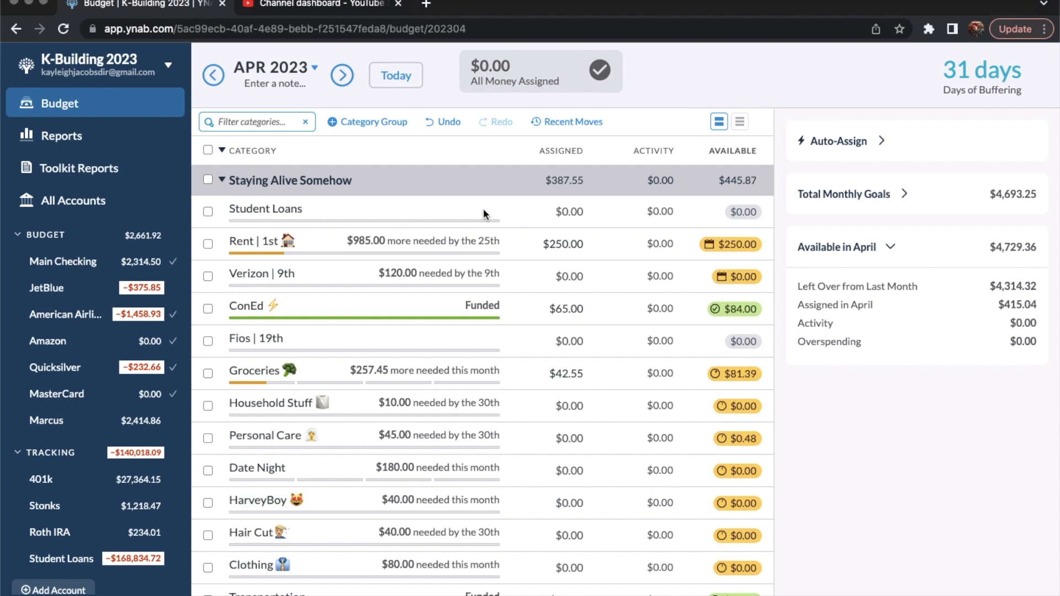
scroll(508, 286, down, 4)
scroll(507, 330, up, 3)
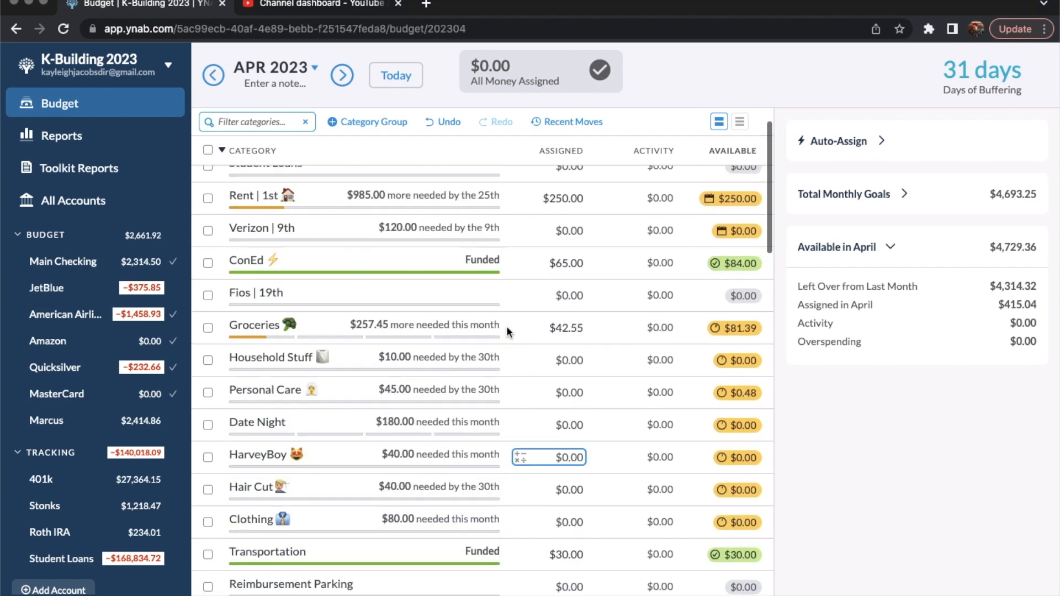
scroll(509, 331, up, 2)
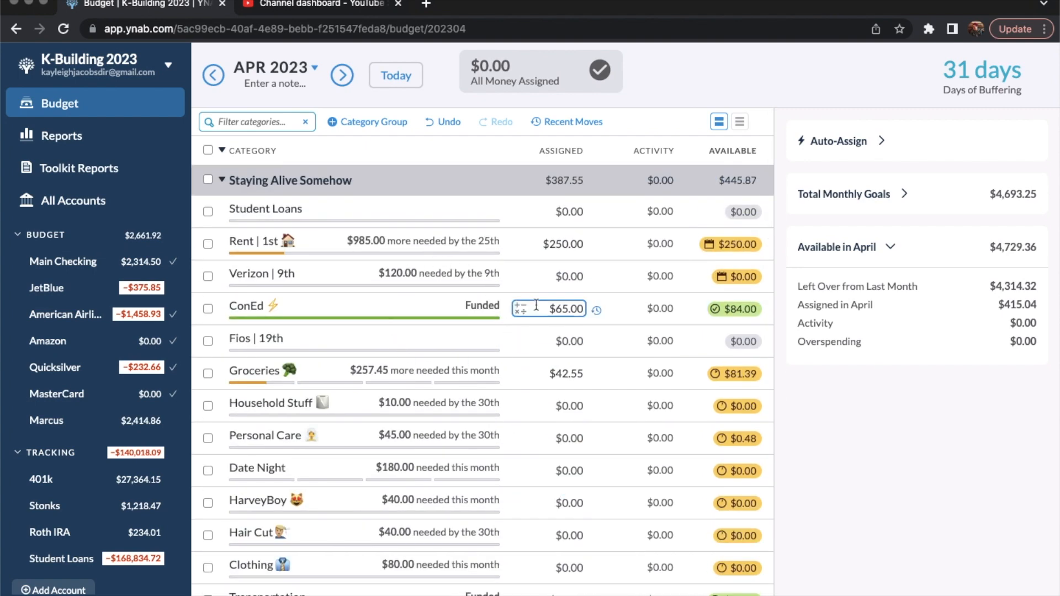
scroll(506, 323, down, 2)
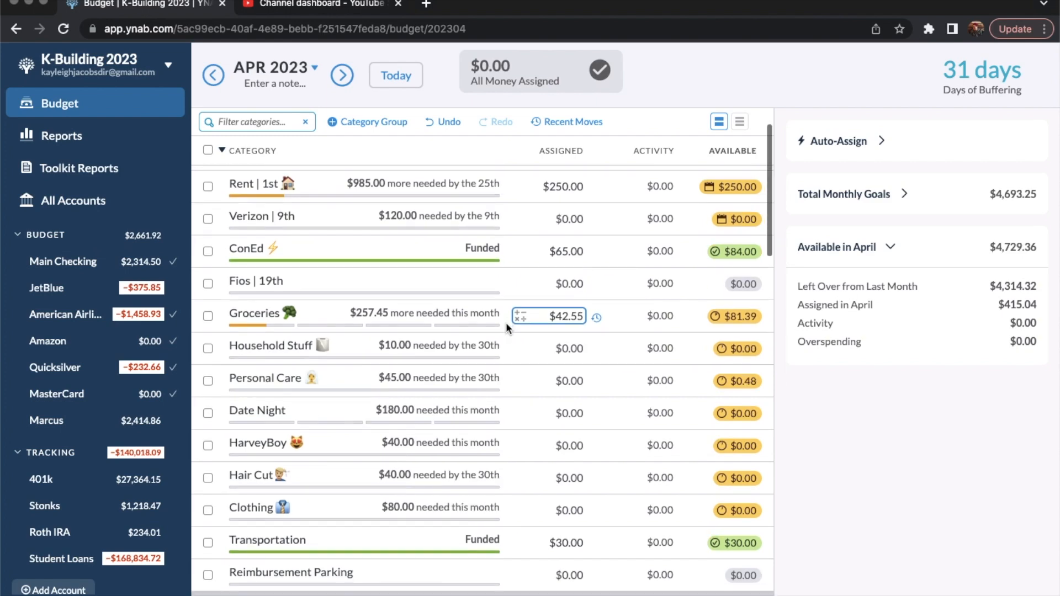
scroll(506, 322, down, 3)
scroll(506, 323, up, 1)
scroll(506, 322, down, 2)
scroll(507, 328, down, 5)
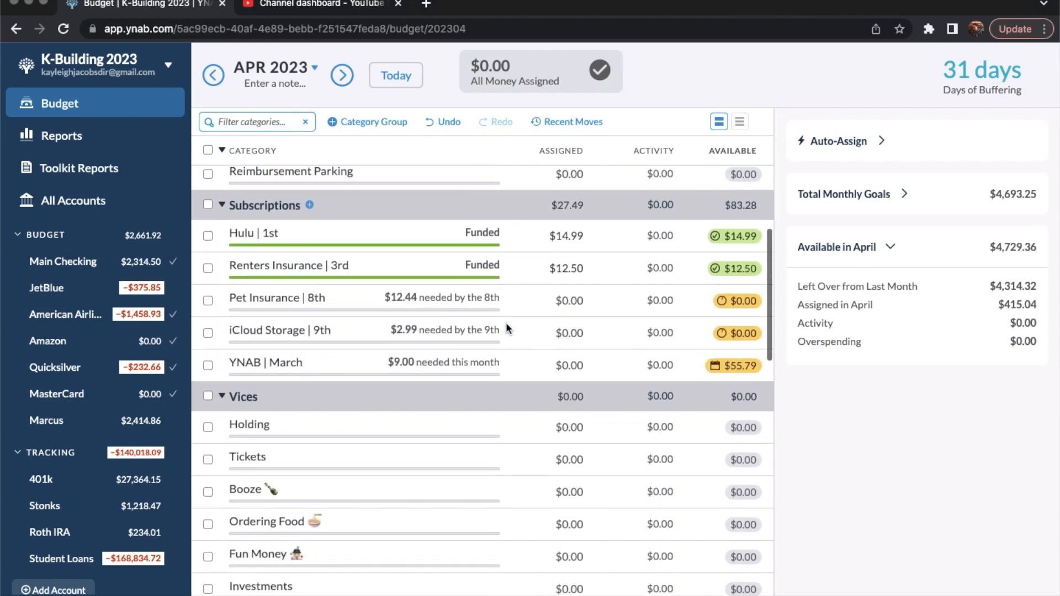
Step: Add a category named TSA Precheck to the Vacation All I Ever Wanted group
scroll(506, 323, down, 10)
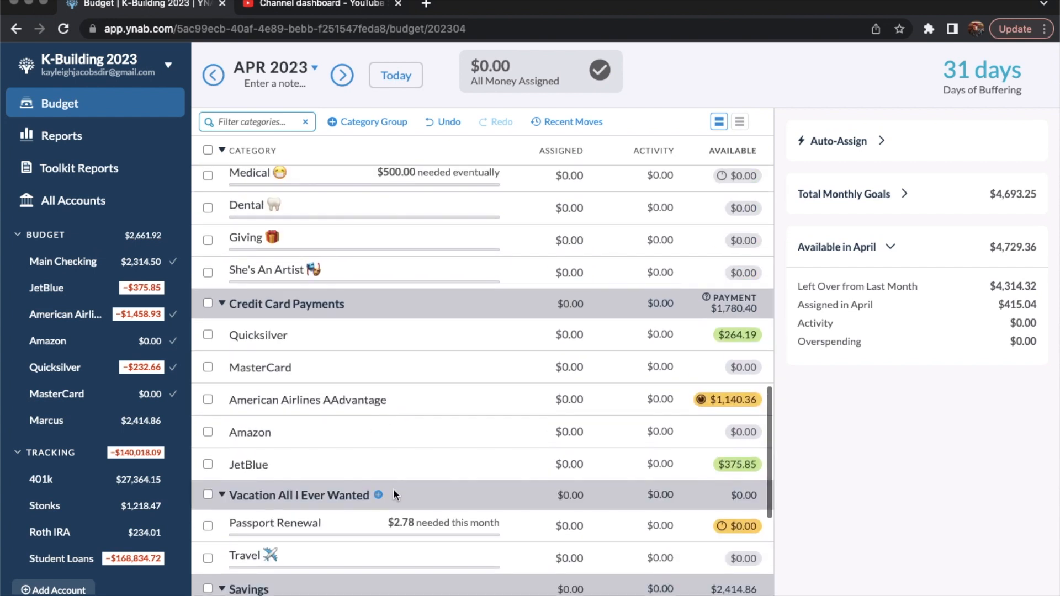
click(378, 495)
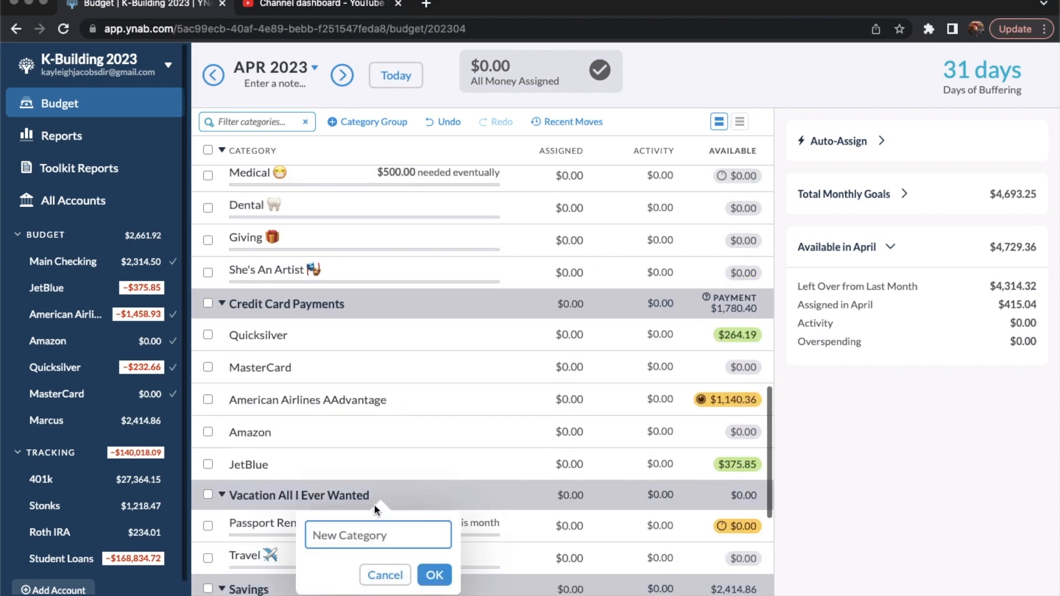
text(TSA Precheck)
click(434, 576)
Step: Start a Needed For Spending target for TSA Precheck with an amount of $160 and a custom date
scroll(433, 569, down, 1)
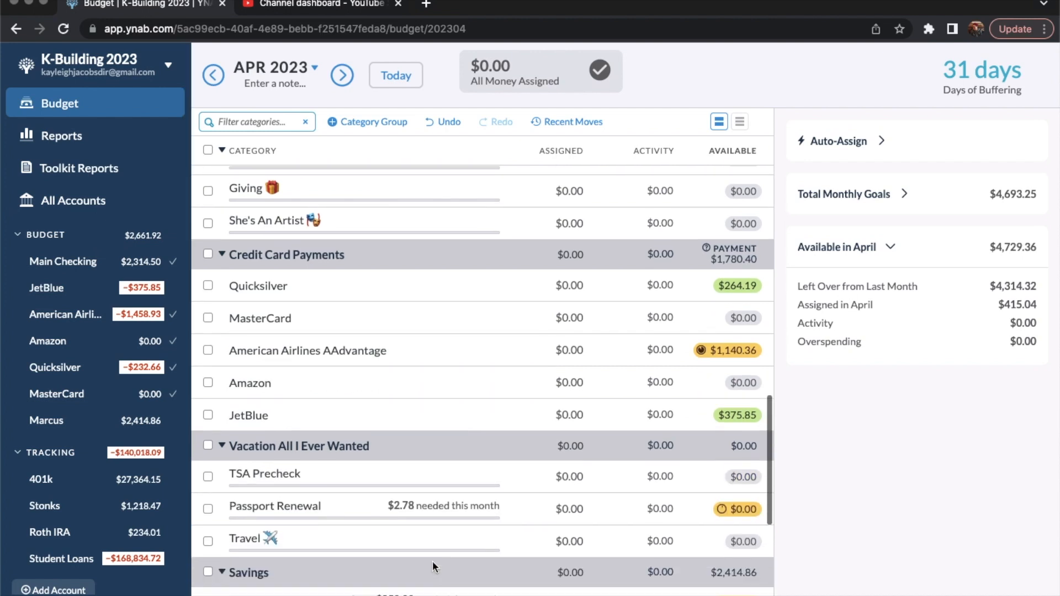
click(314, 474)
click(882, 207)
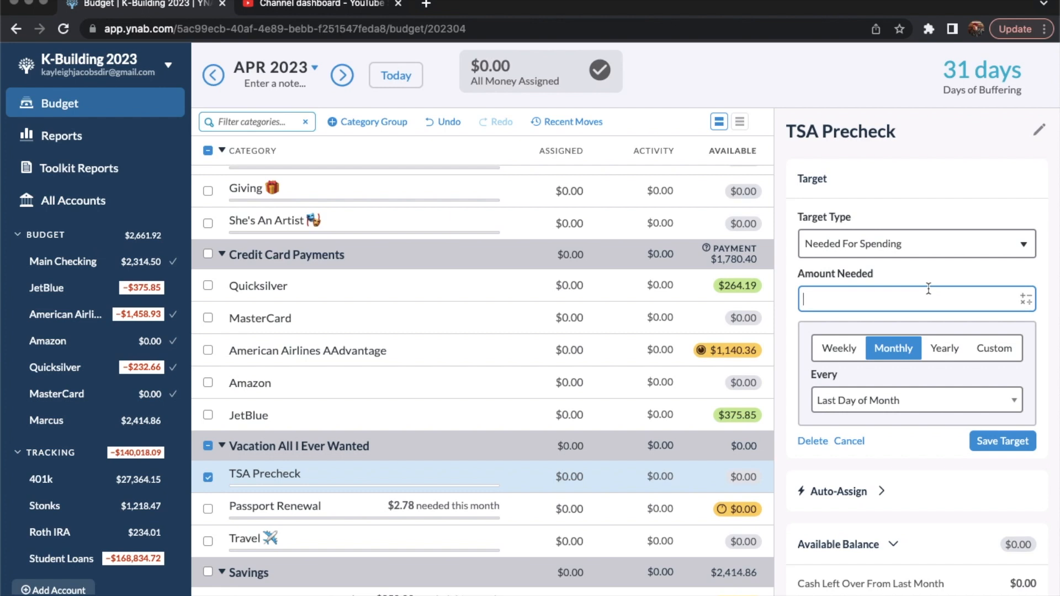
text(160)
click(995, 353)
Step: Set the custom date of the TSA Precheck target to April 1, 2028
click(941, 384)
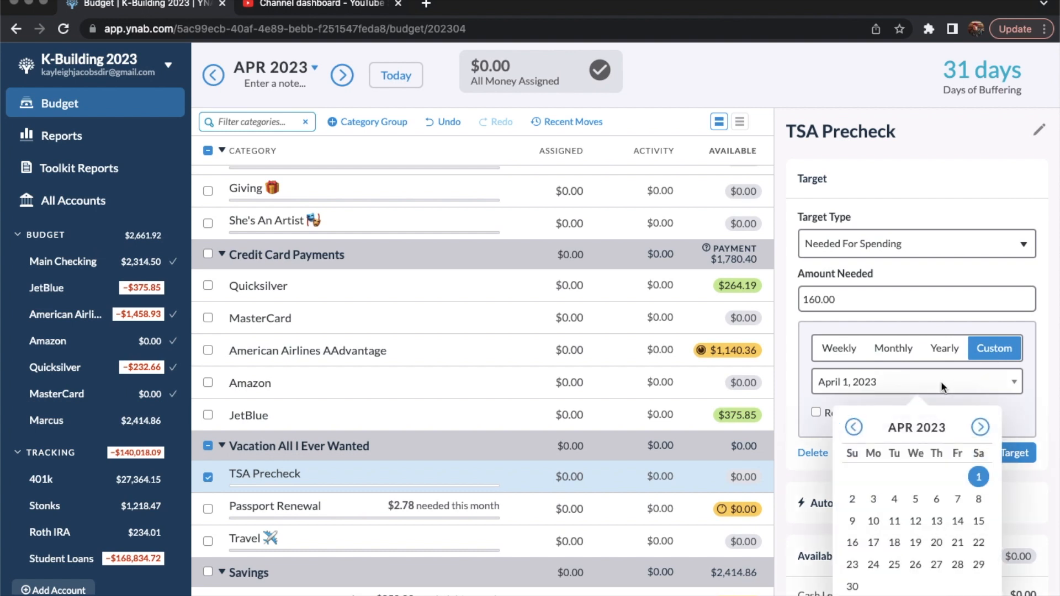
click(980, 434)
click(980, 434)
click(980, 434)
click(980, 434)
click(900, 389)
click(895, 389)
double_click(893, 381)
click(890, 378)
click(891, 378)
click(981, 428)
click(981, 428)
click(981, 428)
click(981, 428)
click(981, 428)
click(981, 428)
click(981, 428)
click(987, 433)
click(986, 432)
click(986, 433)
click(986, 433)
click(986, 432)
click(986, 432)
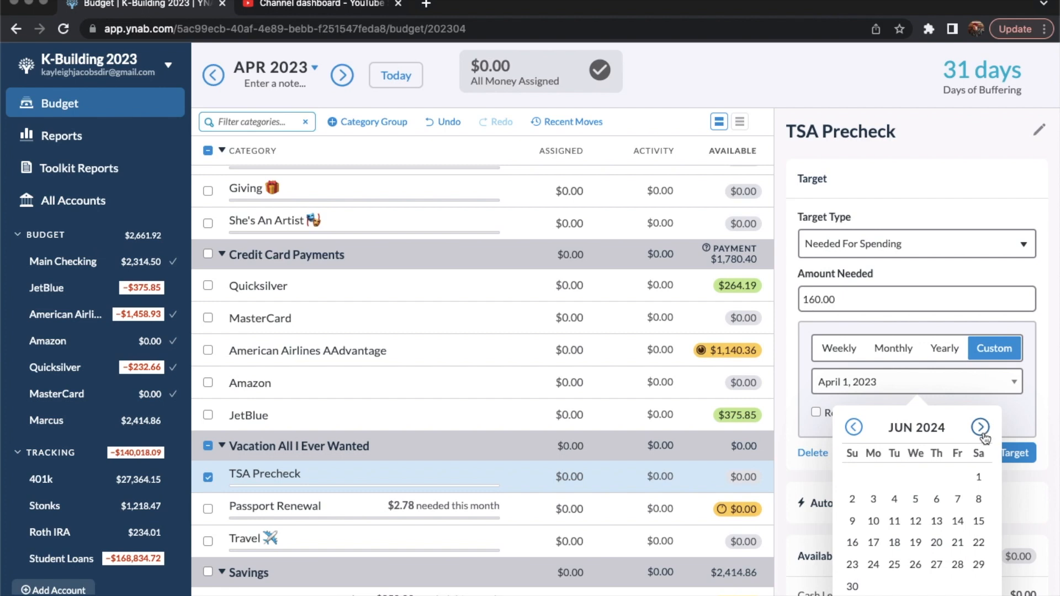
click(980, 427)
click(981, 428)
click(980, 428)
click(980, 427)
click(980, 428)
click(980, 428)
click(980, 427)
click(980, 427)
click(979, 477)
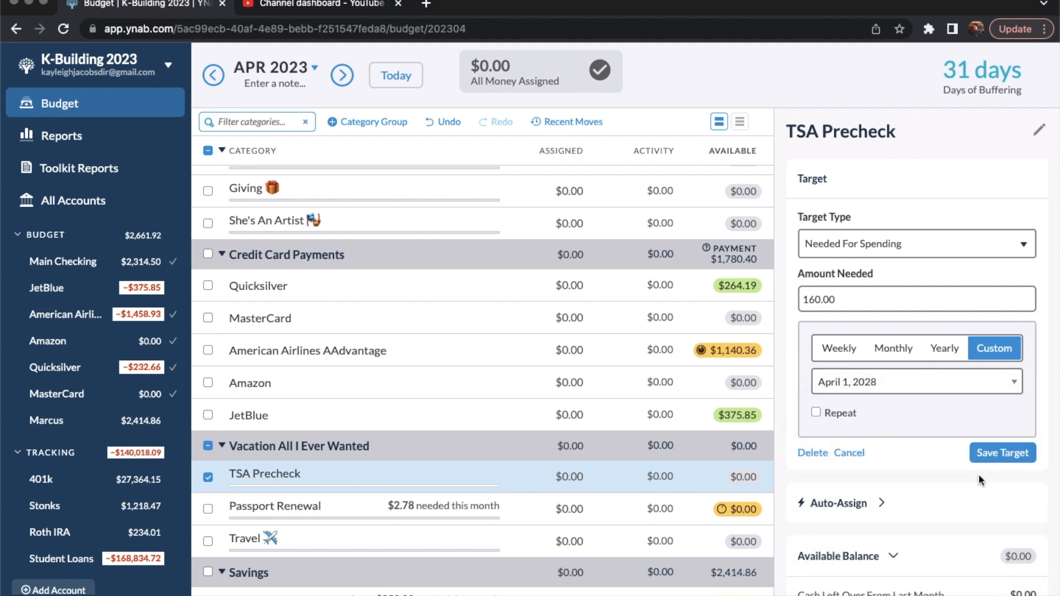
Step: Change the TSA Precheck target date to March 1, 2028, and save the target
click(1009, 385)
click(853, 427)
click(918, 478)
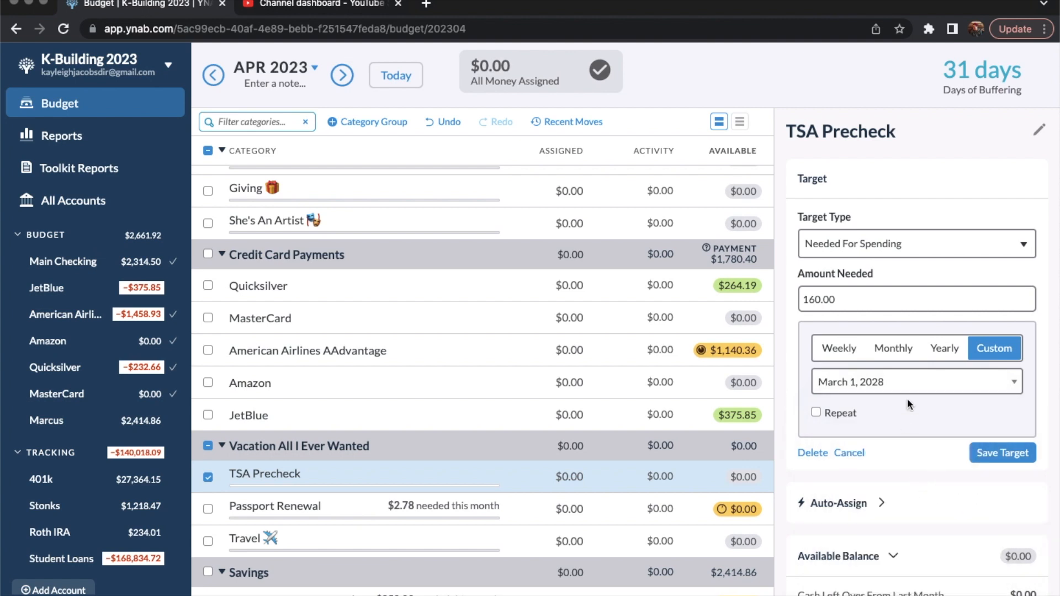
click(1003, 454)
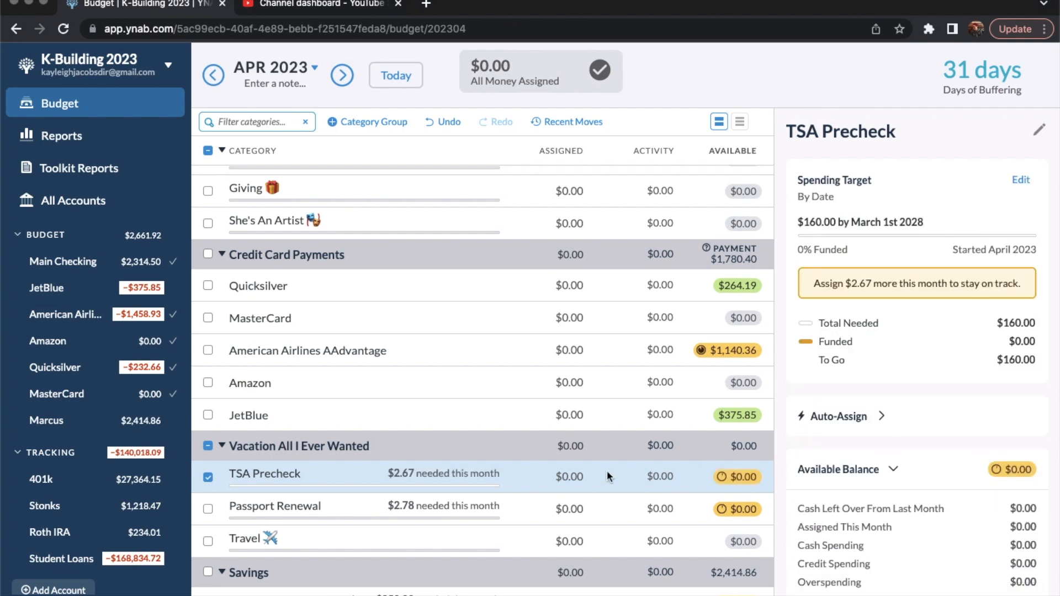
Step: Deselect TSA Precheck and expand the April total monthly goals to examine the goal breakdown against the category list
click(208, 477)
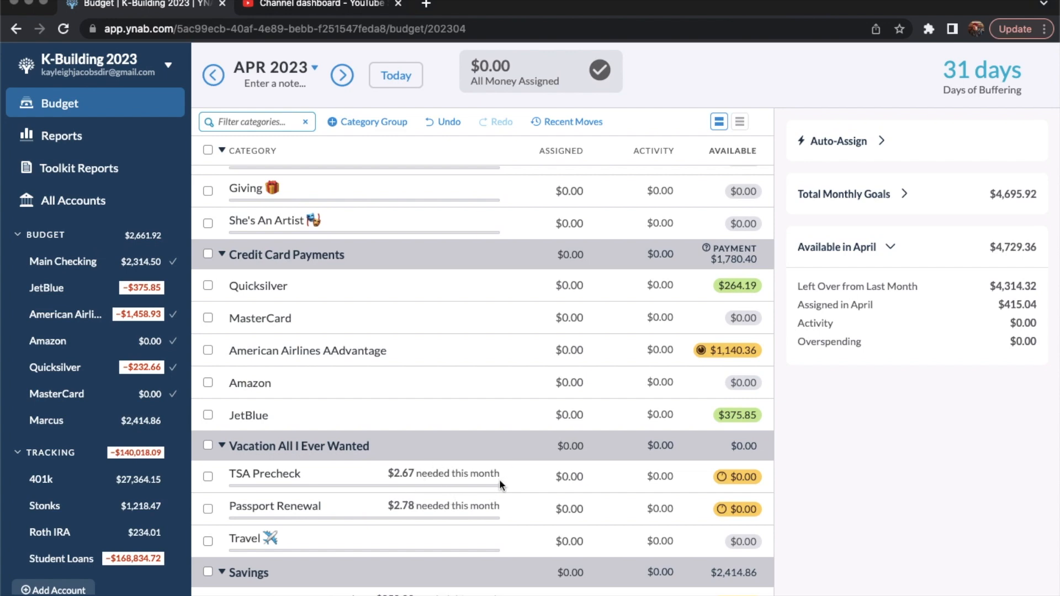
scroll(509, 389, down, 5)
scroll(509, 389, up, 10)
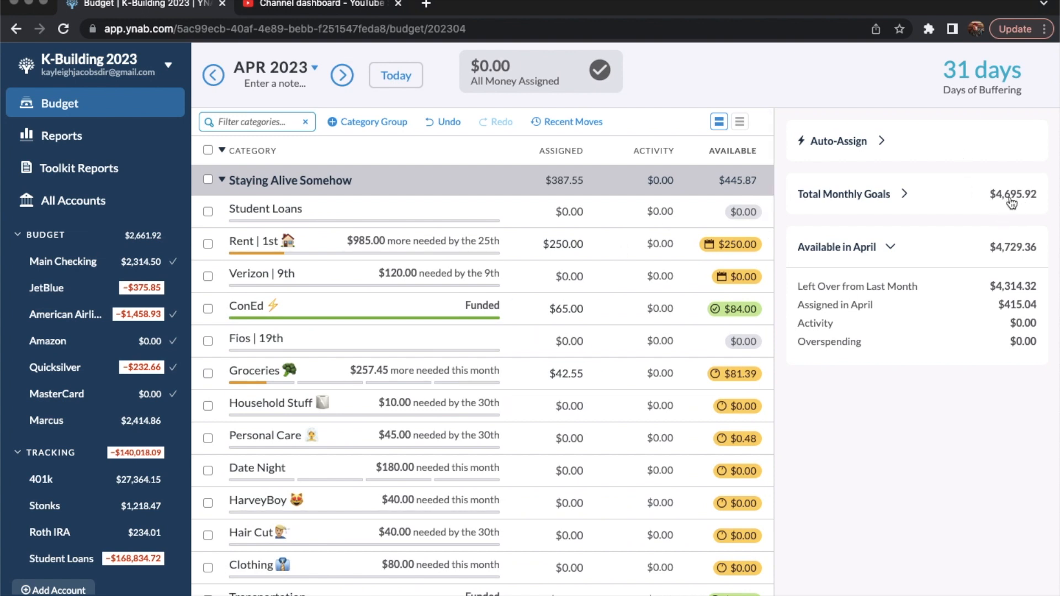
click(909, 193)
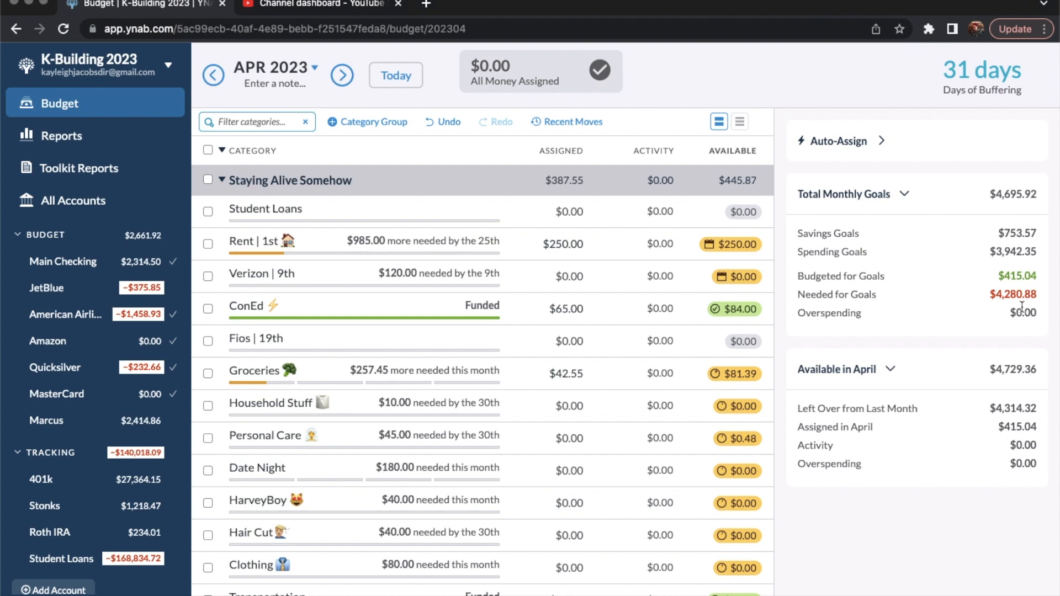
click(552, 335)
scroll(432, 396, down, 5)
scroll(433, 396, up, 5)
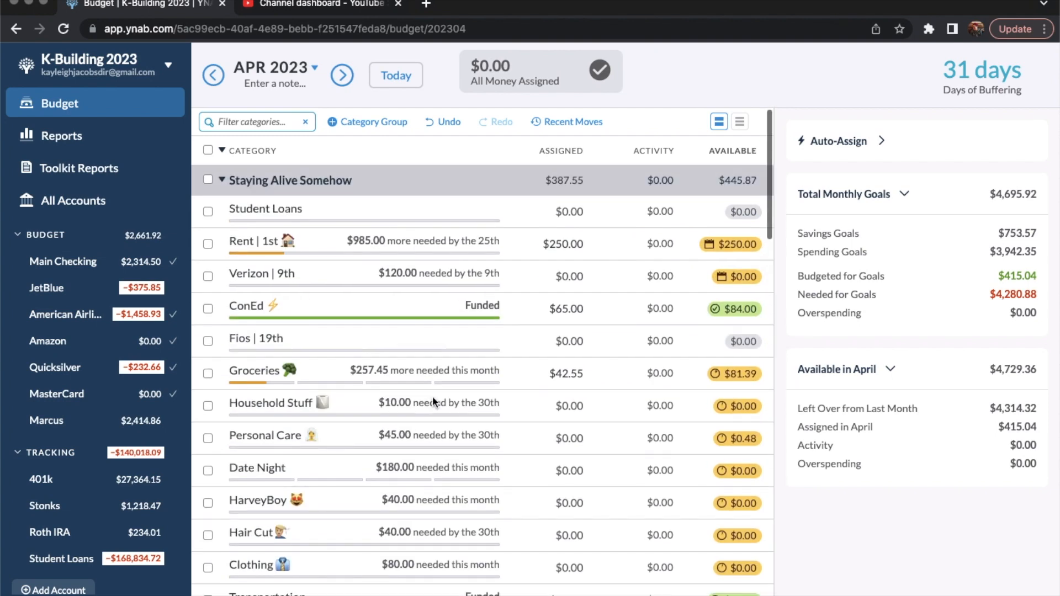
Step: Switch from the K-Building 2023 budget to the recent budget whose name begins with "Oh No! My Future!"
click(167, 65)
mouse_move(137, 128)
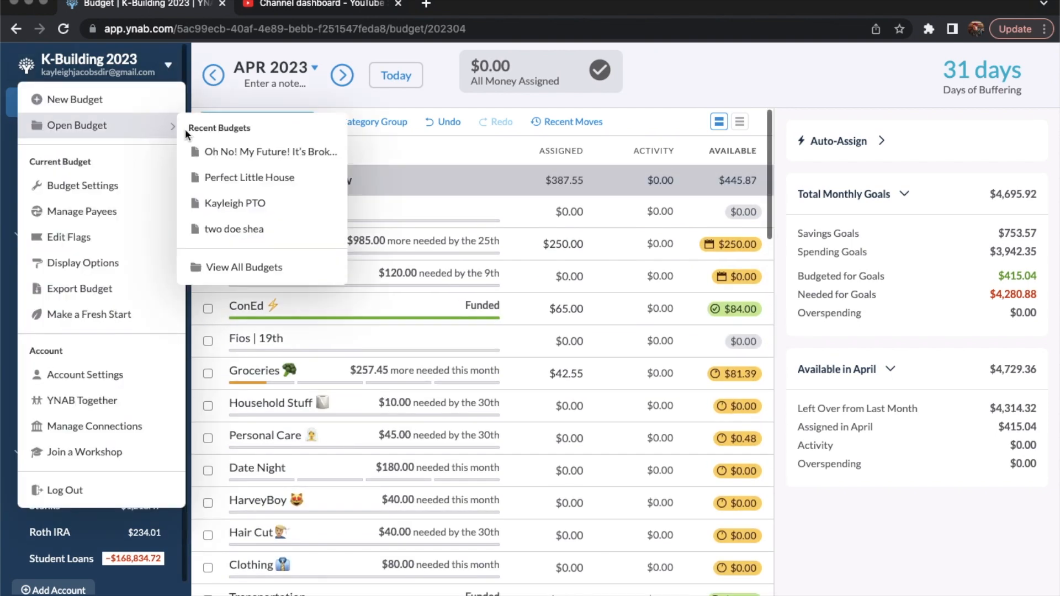
click(238, 153)
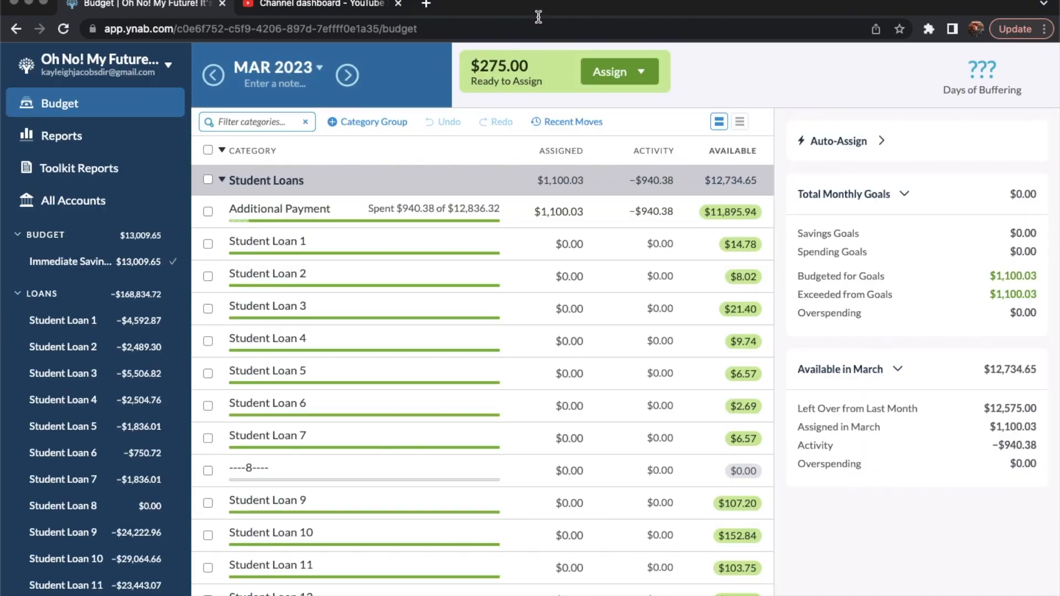
Step: Add $275 to the March 2023 assigned amount of Additional Payment under Student Loans, and deselect the category
click(563, 211)
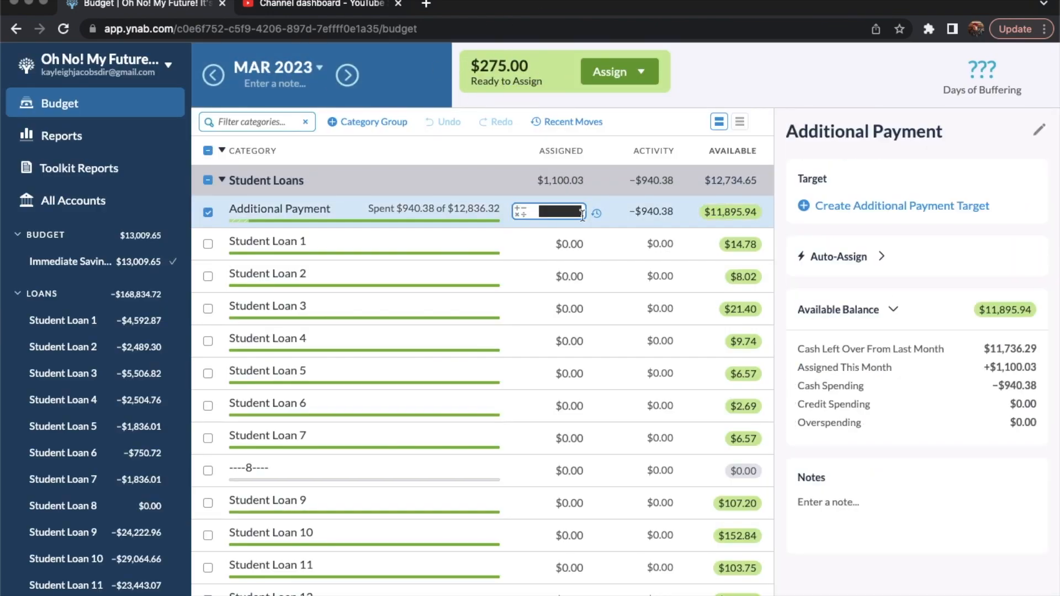
click(582, 216)
text(+275)
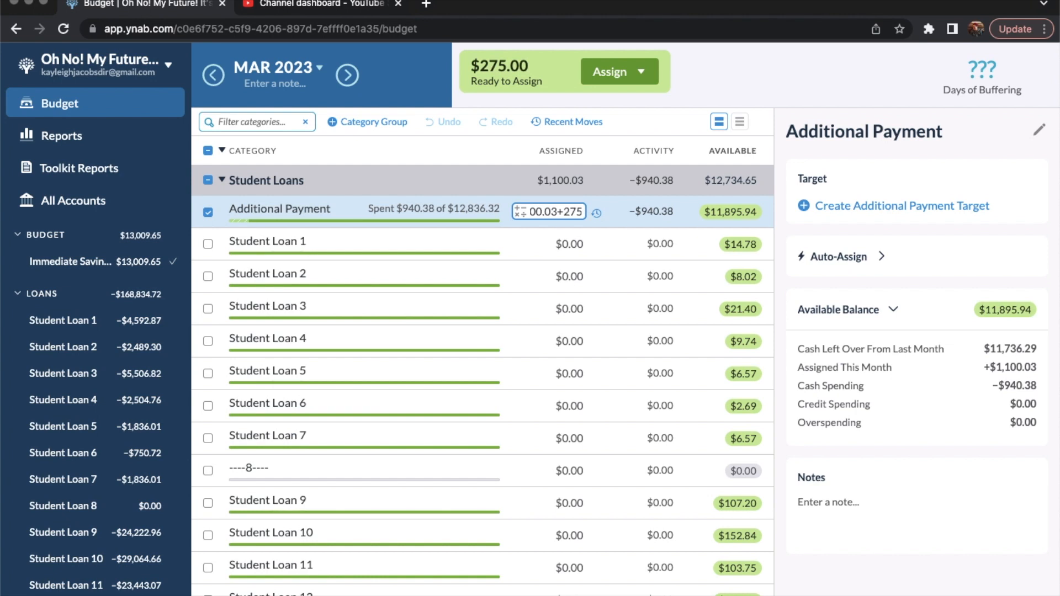
key(Return)
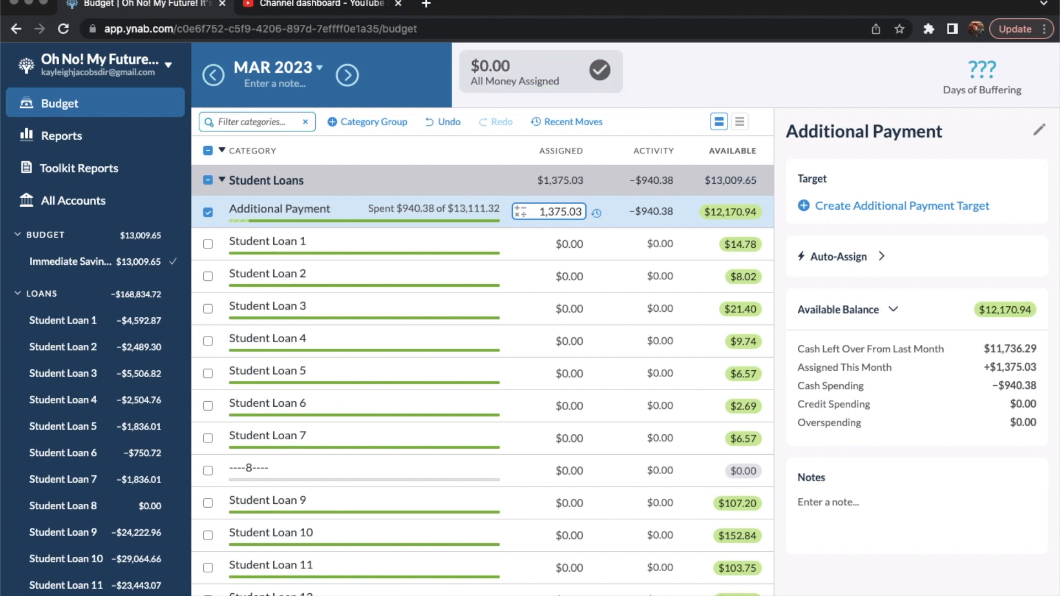
click(208, 211)
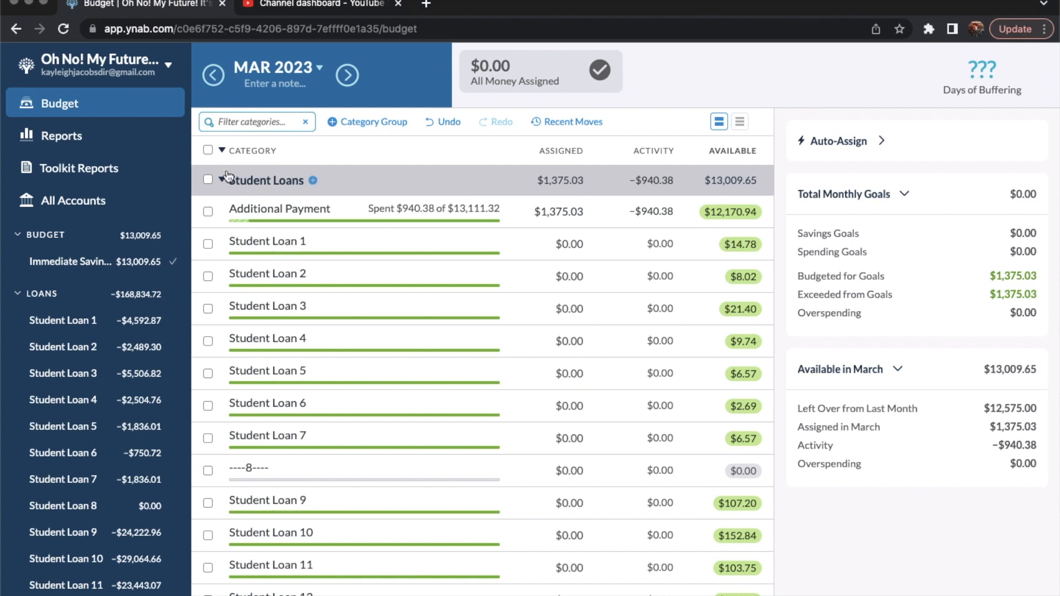
scroll(449, 156, down, 1)
scroll(453, 162, down, 1)
scroll(457, 172, up, 1)
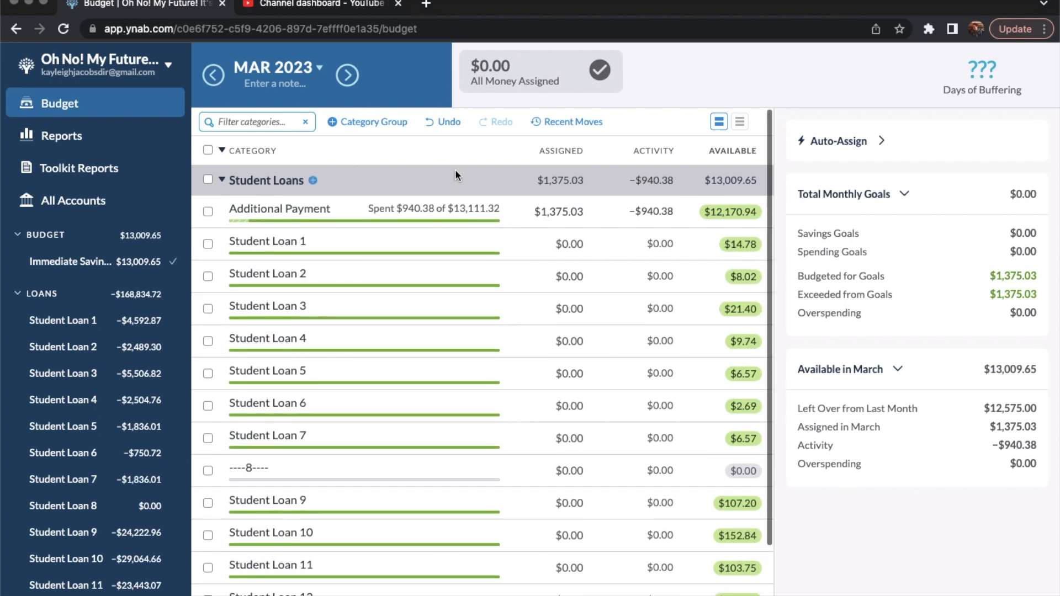